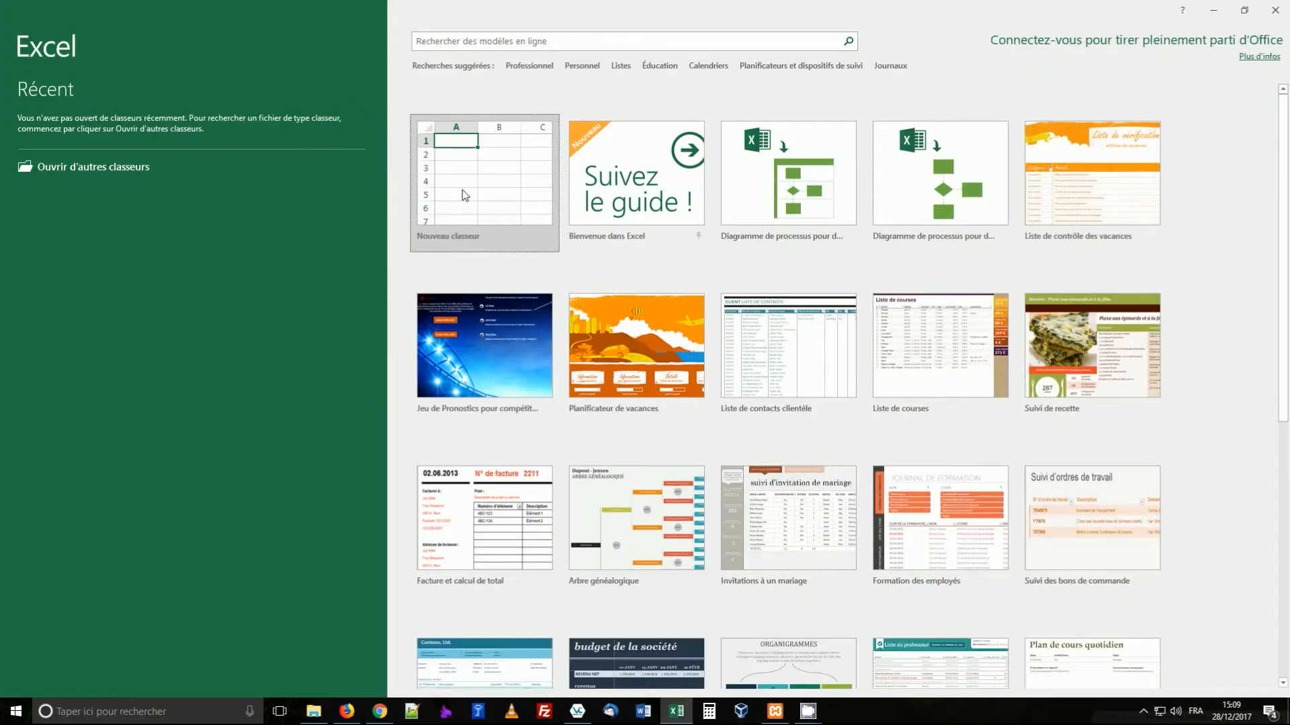
- Create a blank workbook and try to start a new query from a MySQL database
{"action": "left_click", "coordinate": [462, 189]}
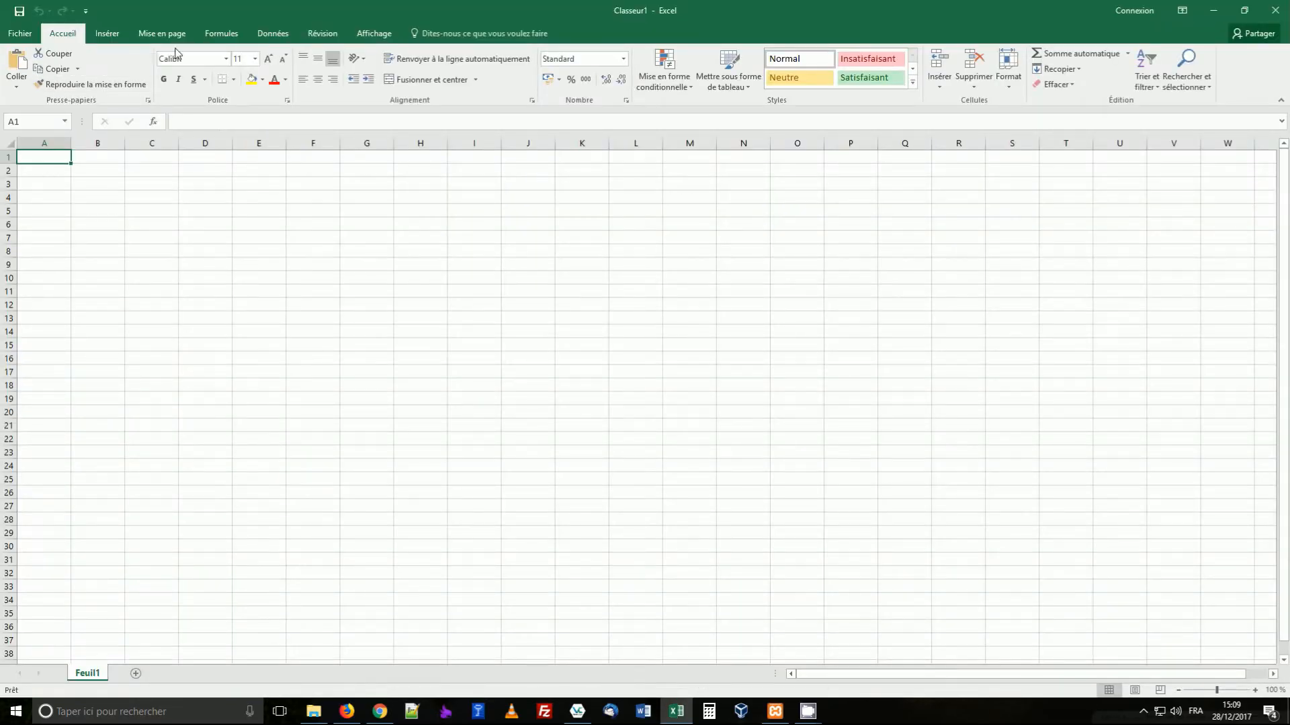
{"action": "left_click", "coordinate": [269, 35]}
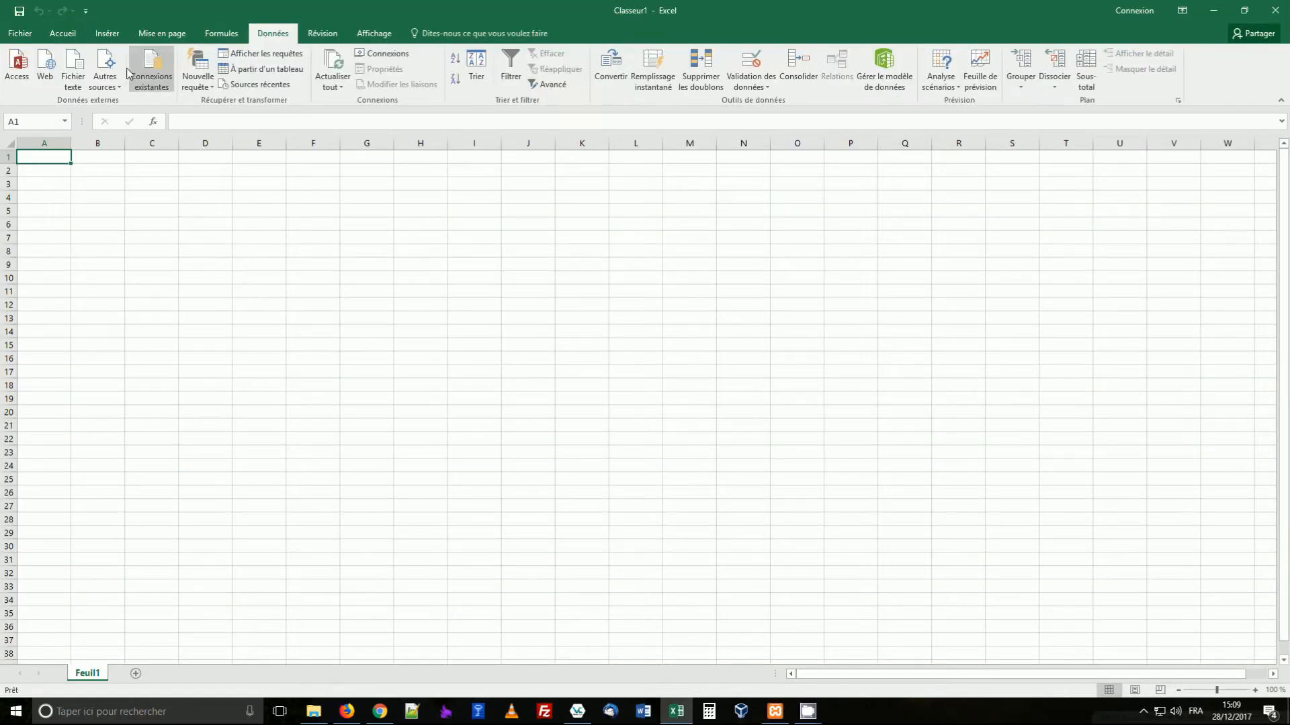
{"action": "left_click", "coordinate": [198, 80]}
{"action": "mouse_move", "coordinate": [254, 147]}
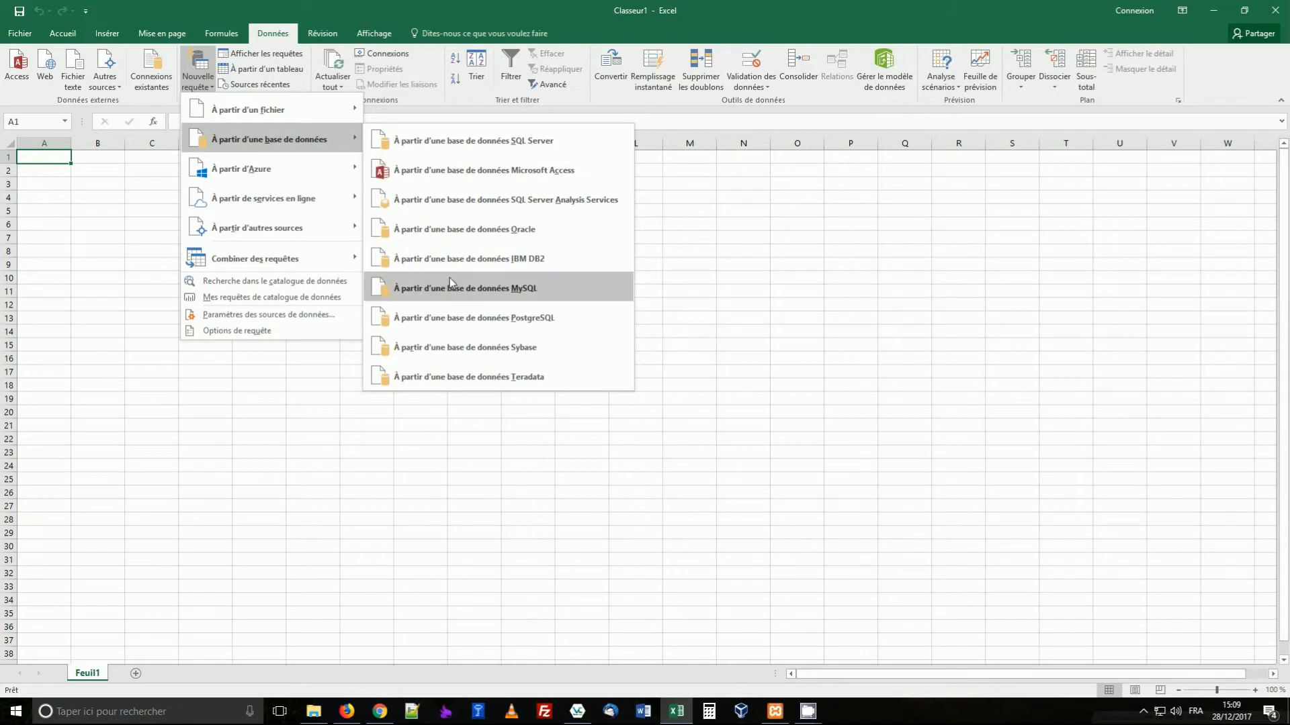
{"action": "left_click", "coordinate": [428, 289]}
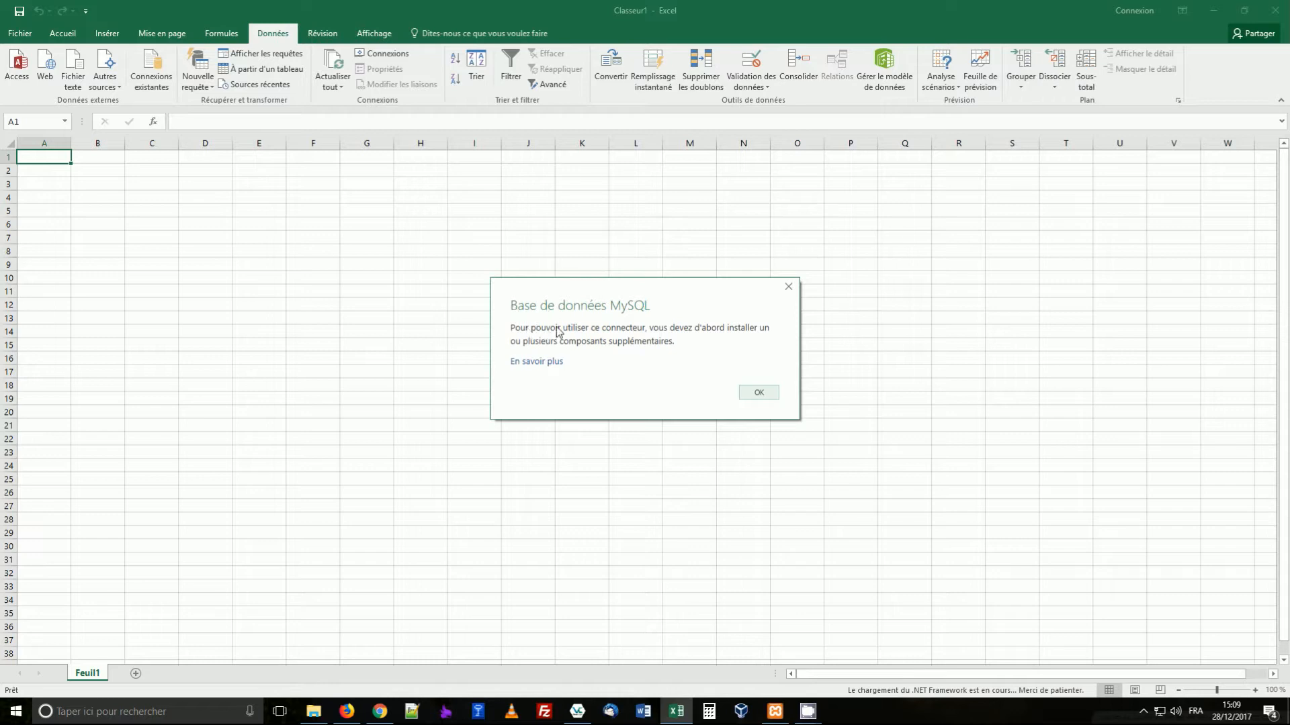
{"action": "left_click", "coordinate": [748, 391]}
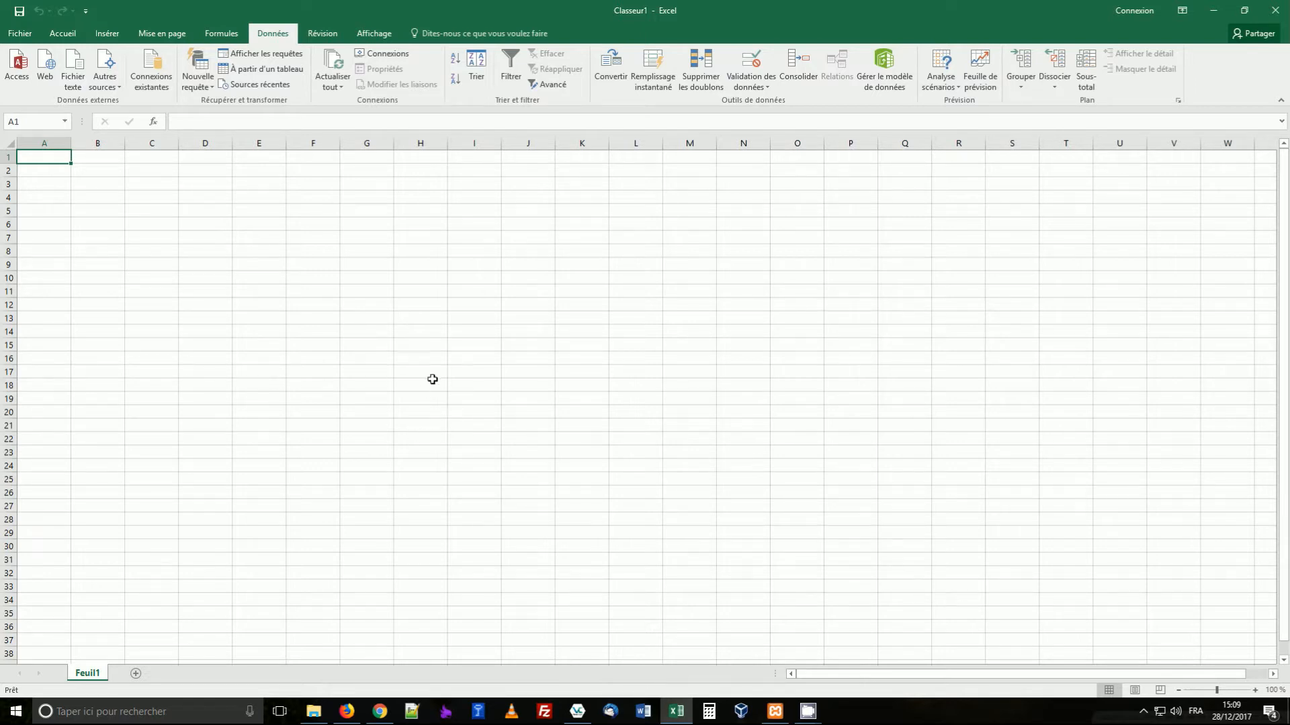
- Switch to Firefox and download the Windows installer mysql-connector-net-6.10.5.msi from the MySQL Connector/Net page without logging in
{"action": "left_click", "coordinate": [347, 711]}
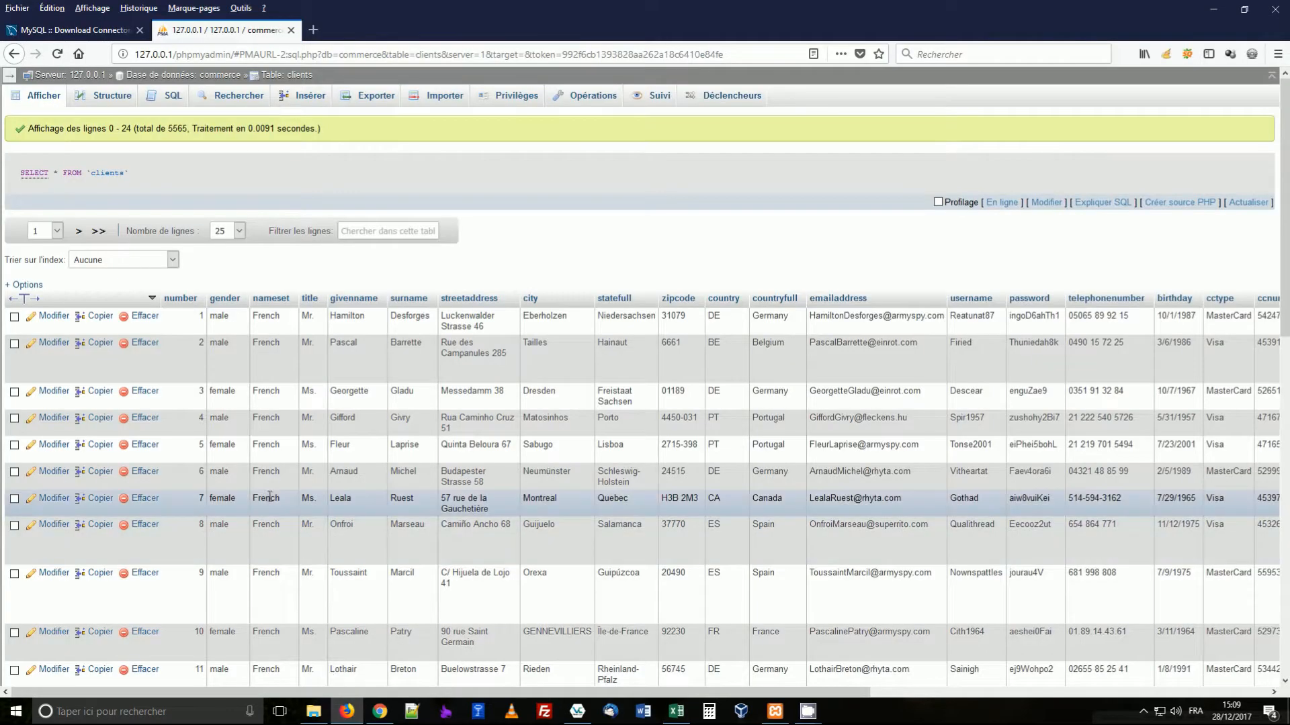
{"action": "left_click", "coordinate": [64, 30]}
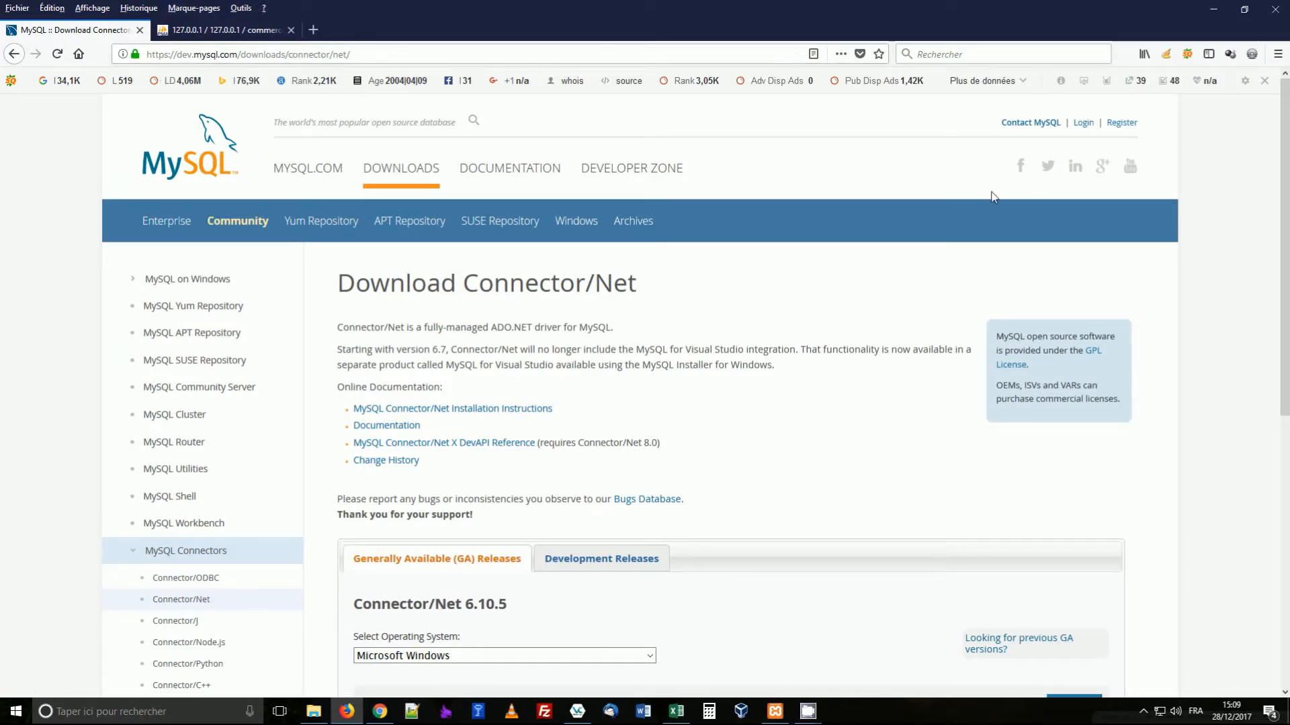
{"action": "scroll", "coordinate": [624, 304], "scroll_direction": "down", "scroll_amount": 5}
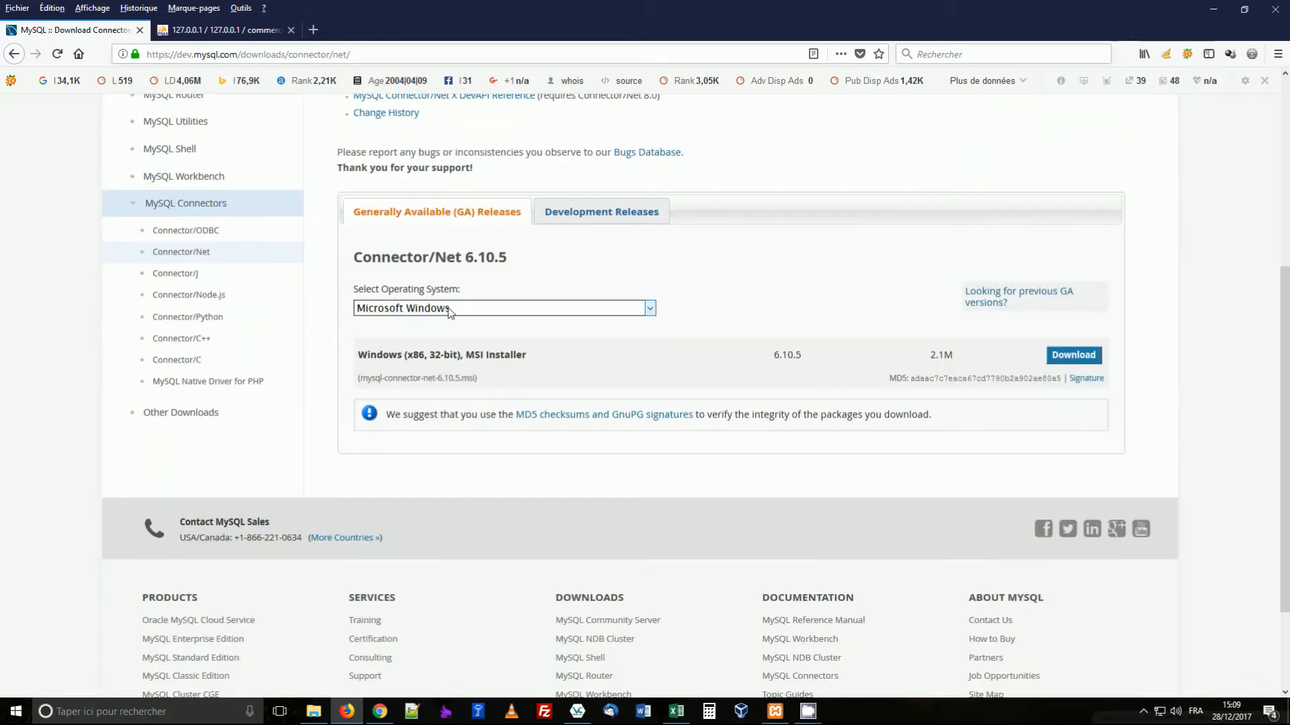
{"action": "left_click", "coordinate": [1069, 358]}
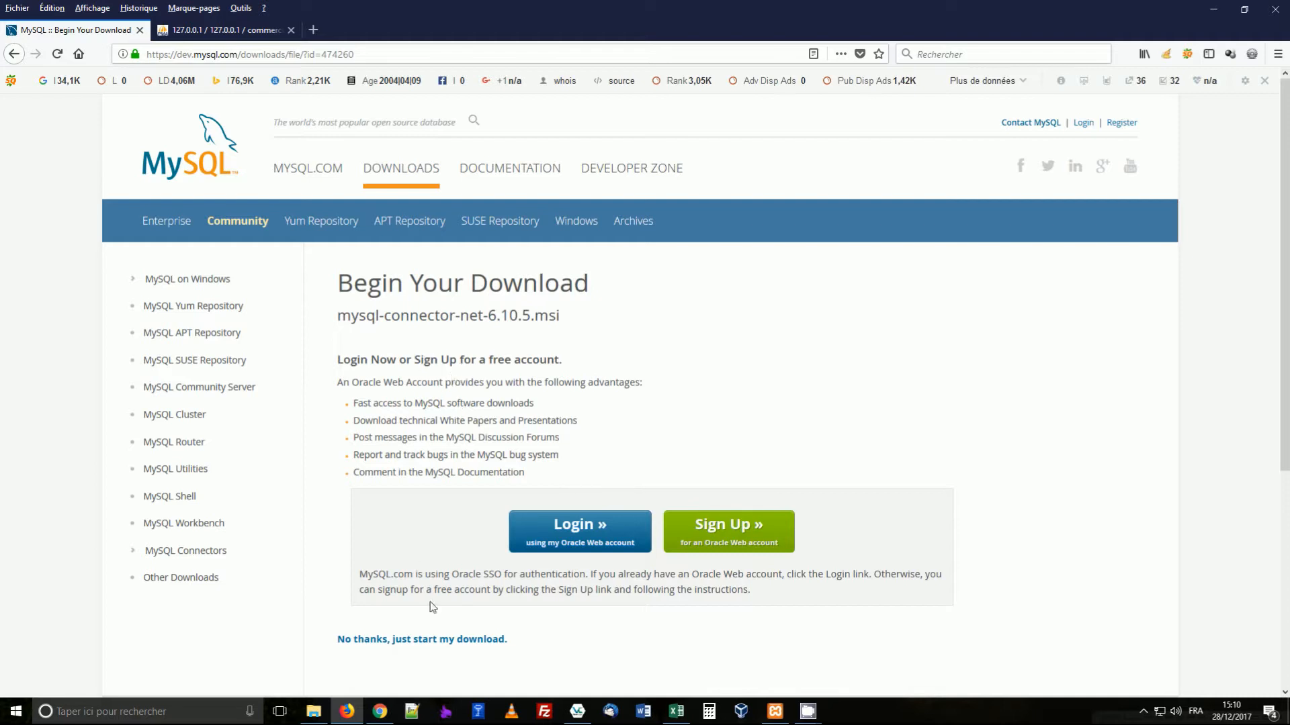
{"action": "left_click", "coordinate": [393, 638]}
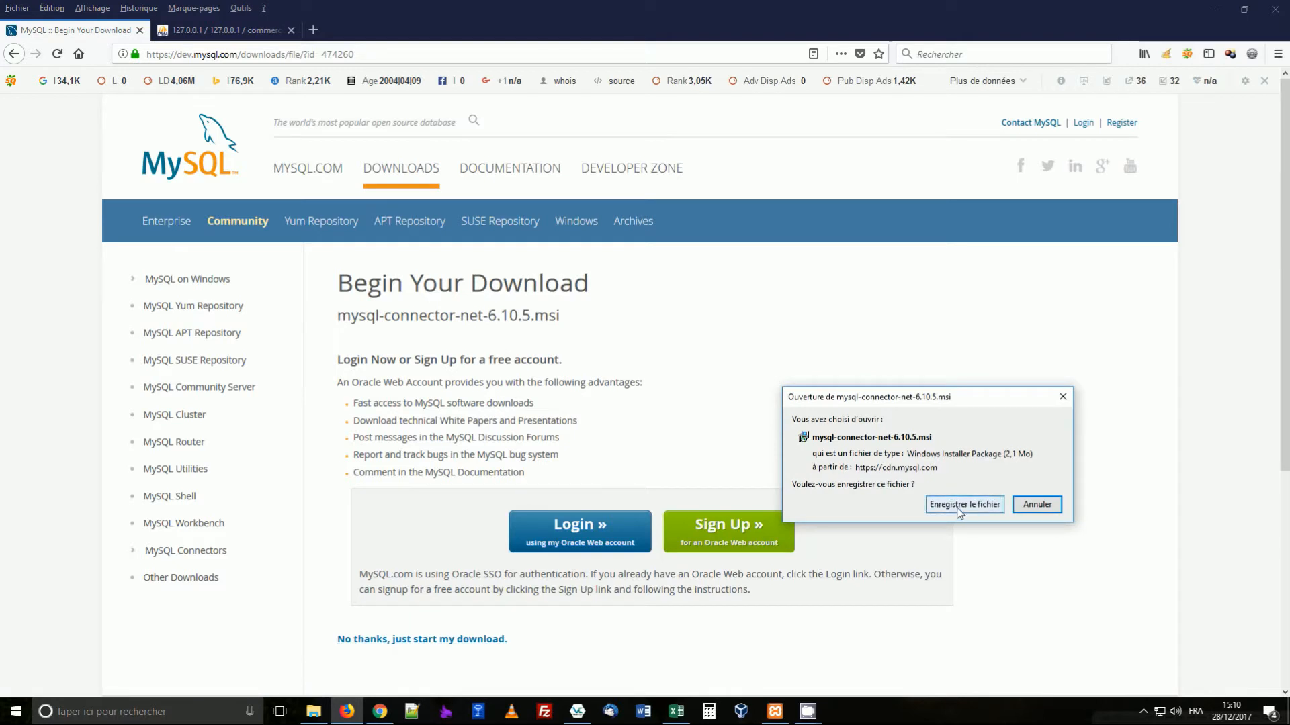
{"action": "left_click", "coordinate": [958, 509]}
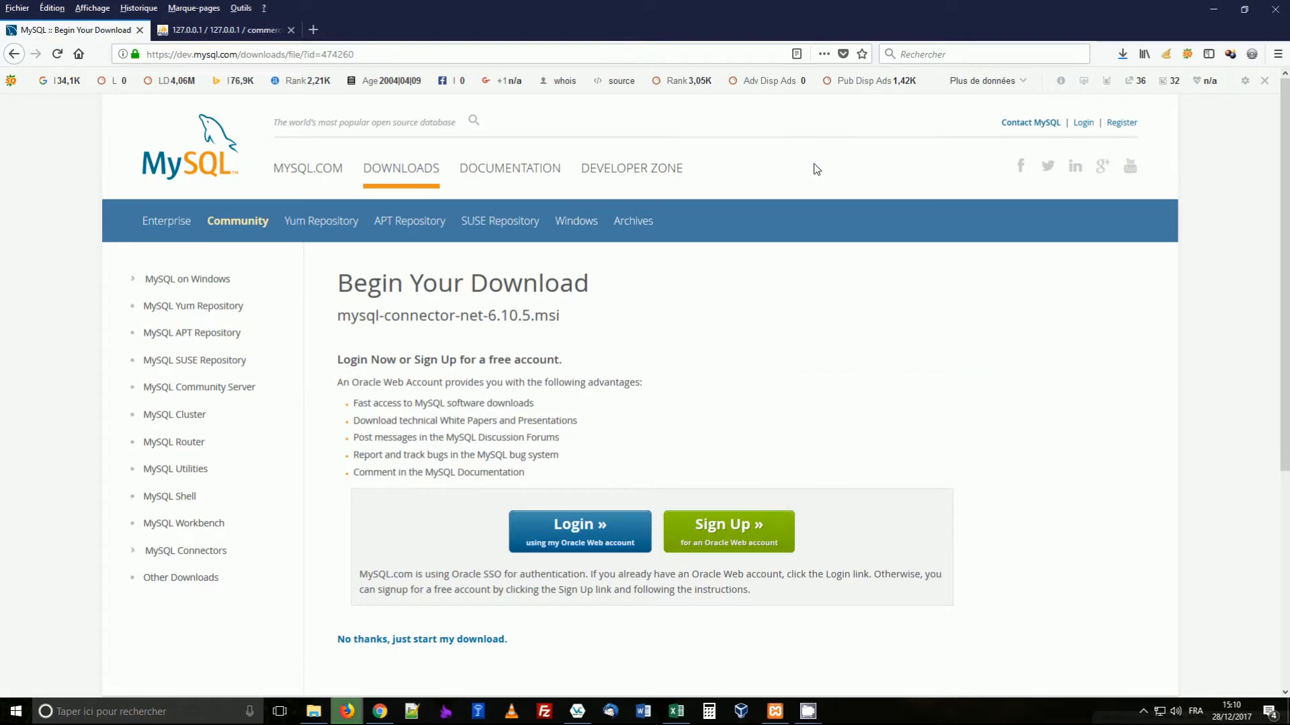
- Run the downloaded mysql-connector-net-6.10.5.msi and install MySQL Connector Net 6.10.5 with the Typical setup type
{"action": "left_click", "coordinate": [1120, 57]}
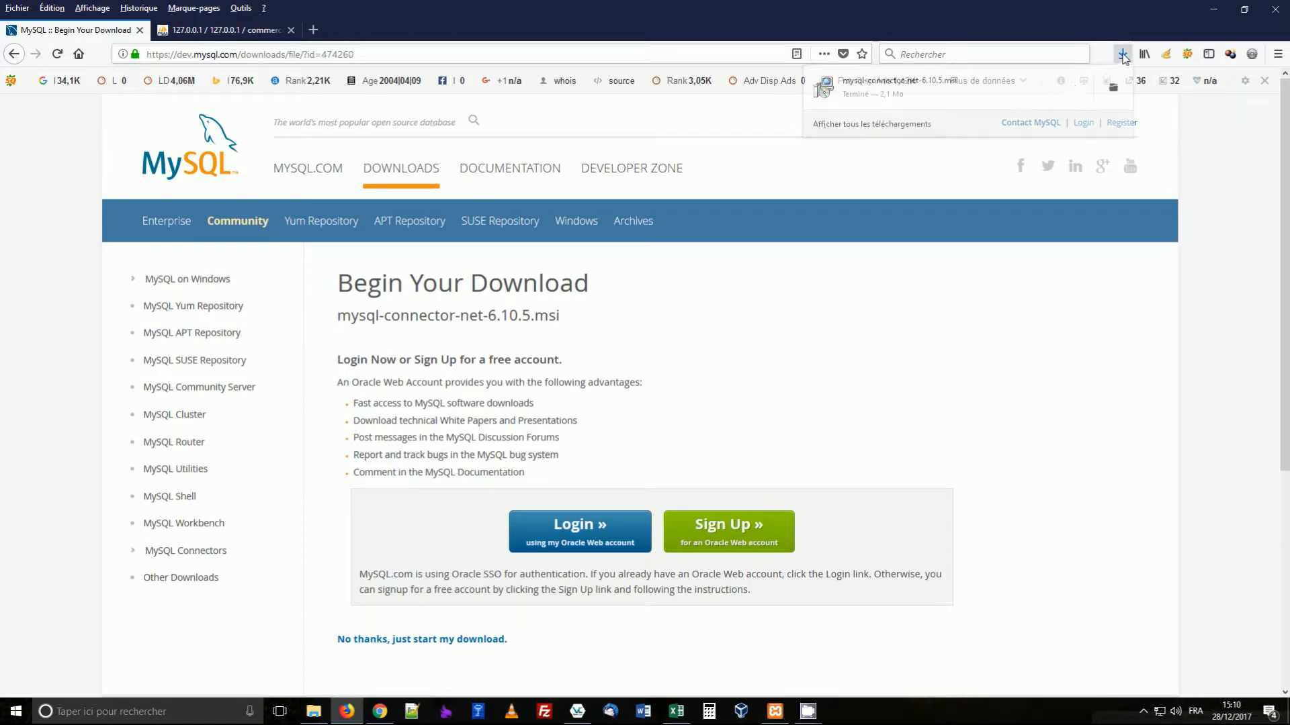
{"action": "left_click", "coordinate": [851, 93]}
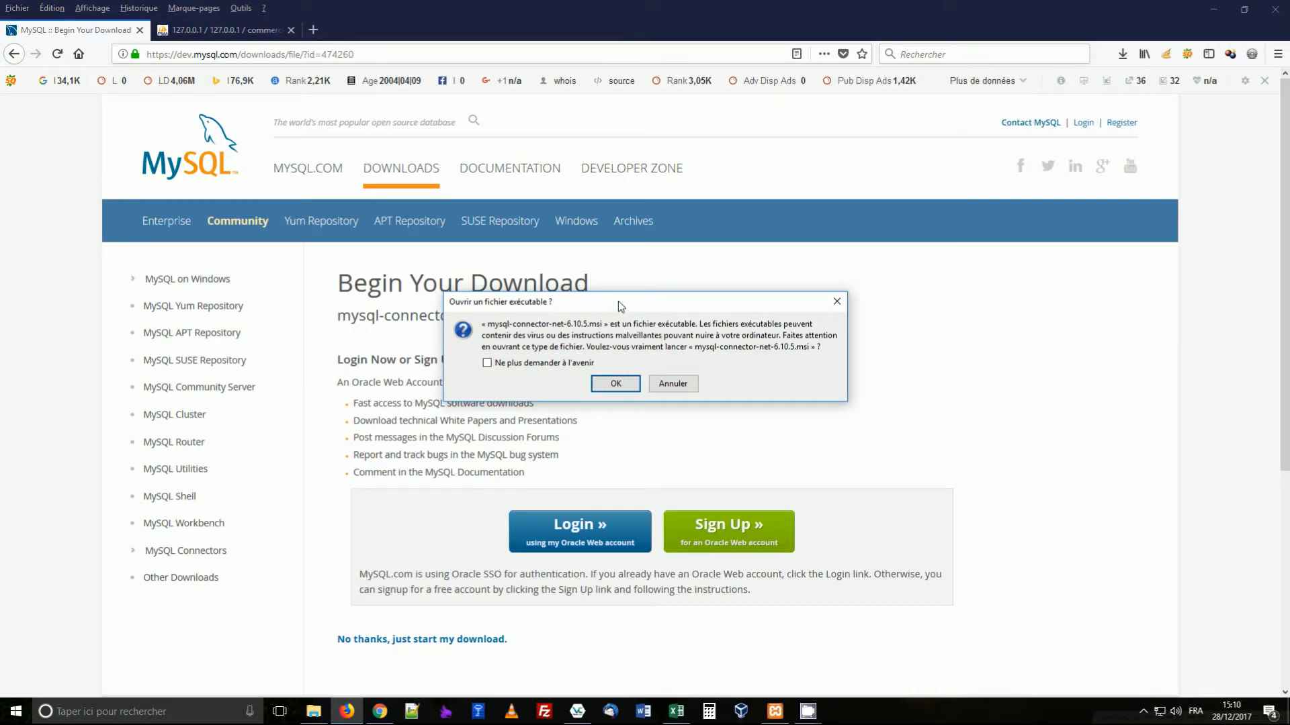
{"action": "left_click", "coordinate": [601, 388]}
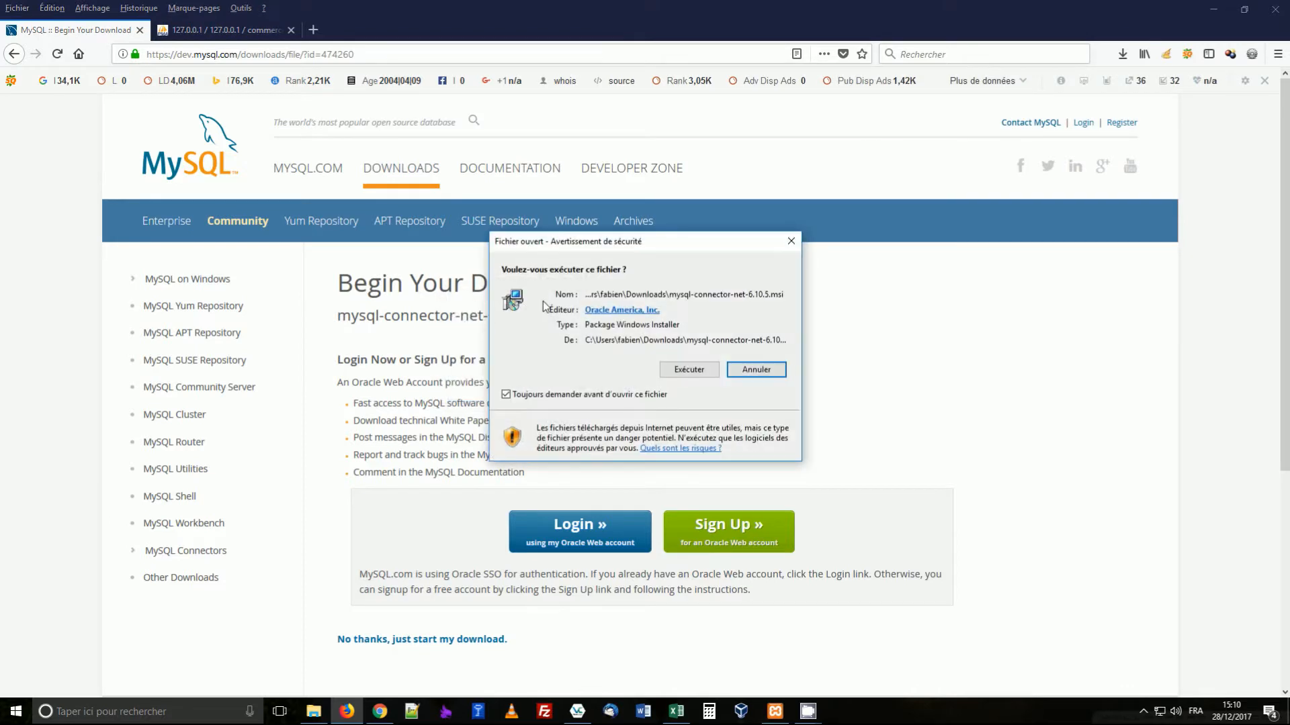
{"action": "left_click", "coordinate": [678, 370]}
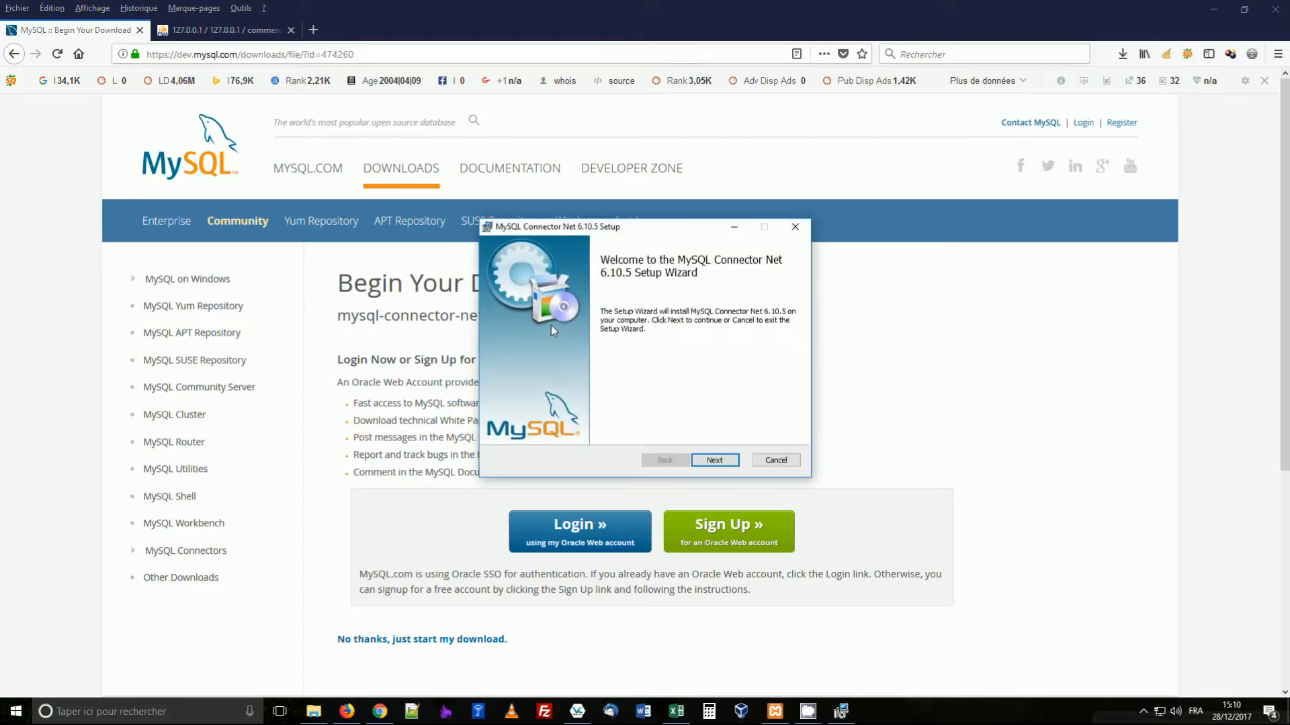
{"action": "left_click", "coordinate": [718, 461]}
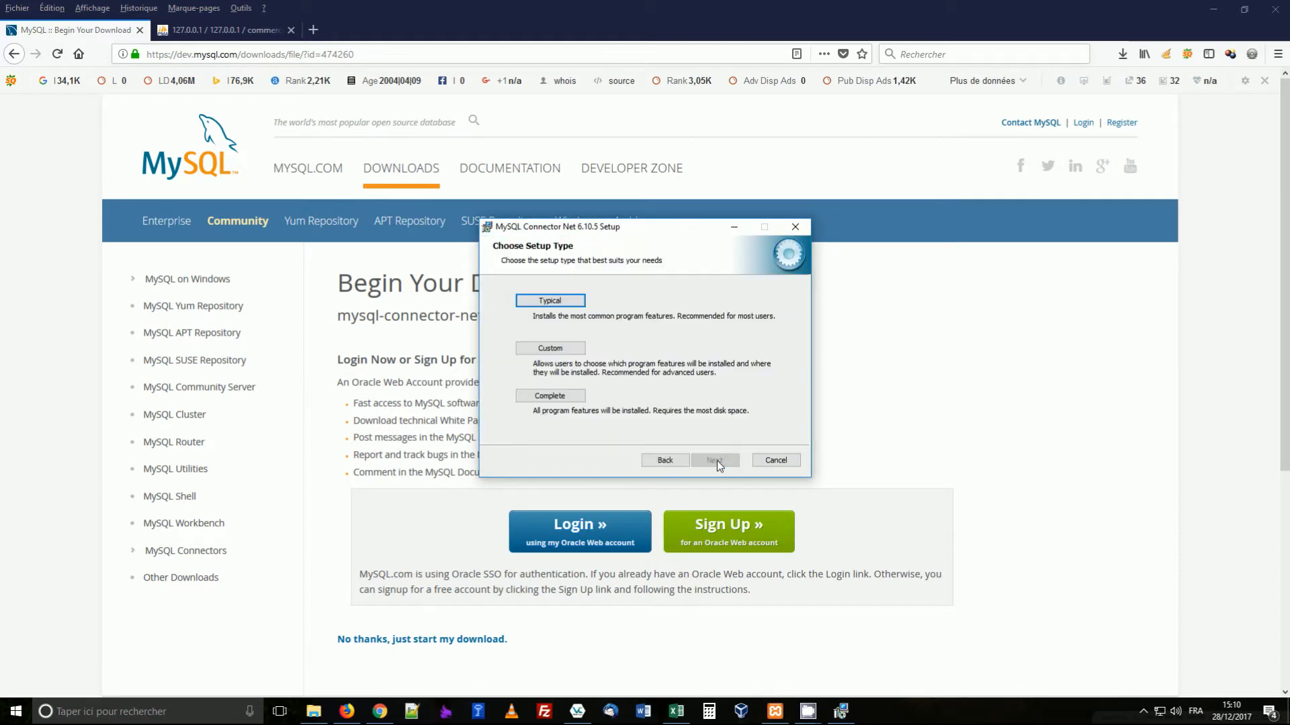
{"action": "left_click", "coordinate": [557, 304]}
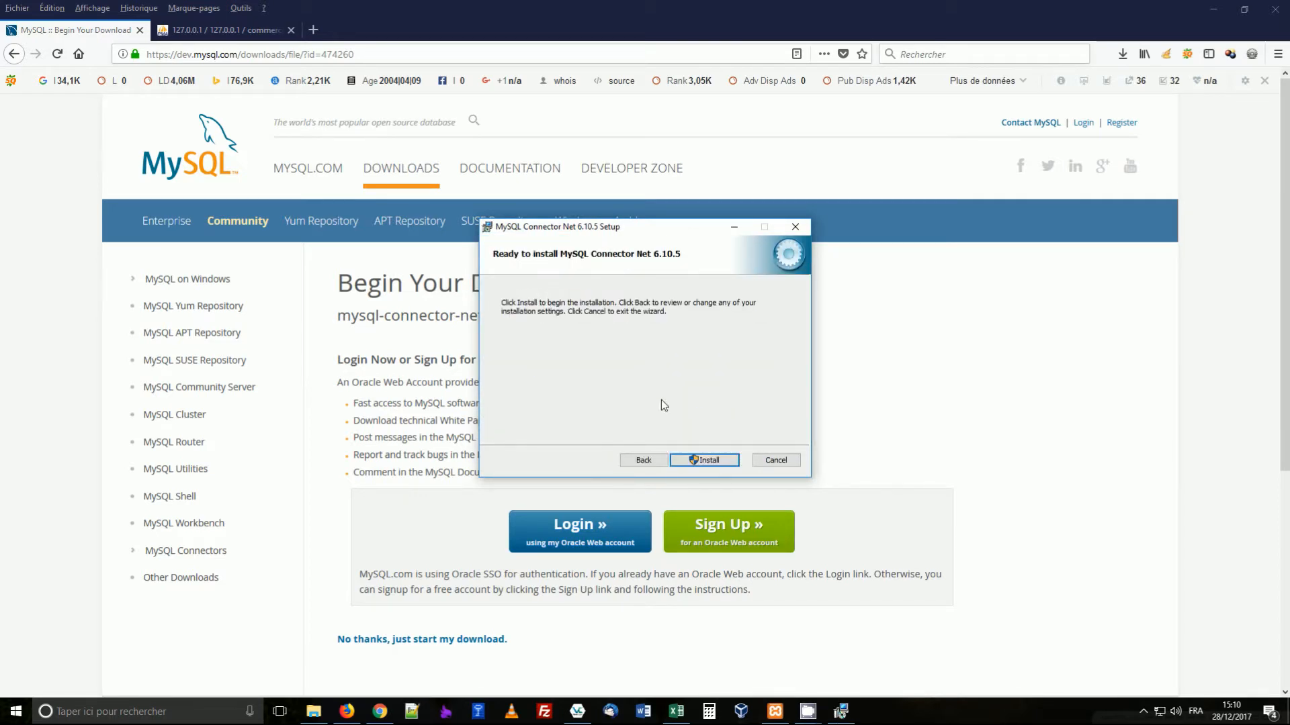
{"action": "left_click", "coordinate": [704, 460]}
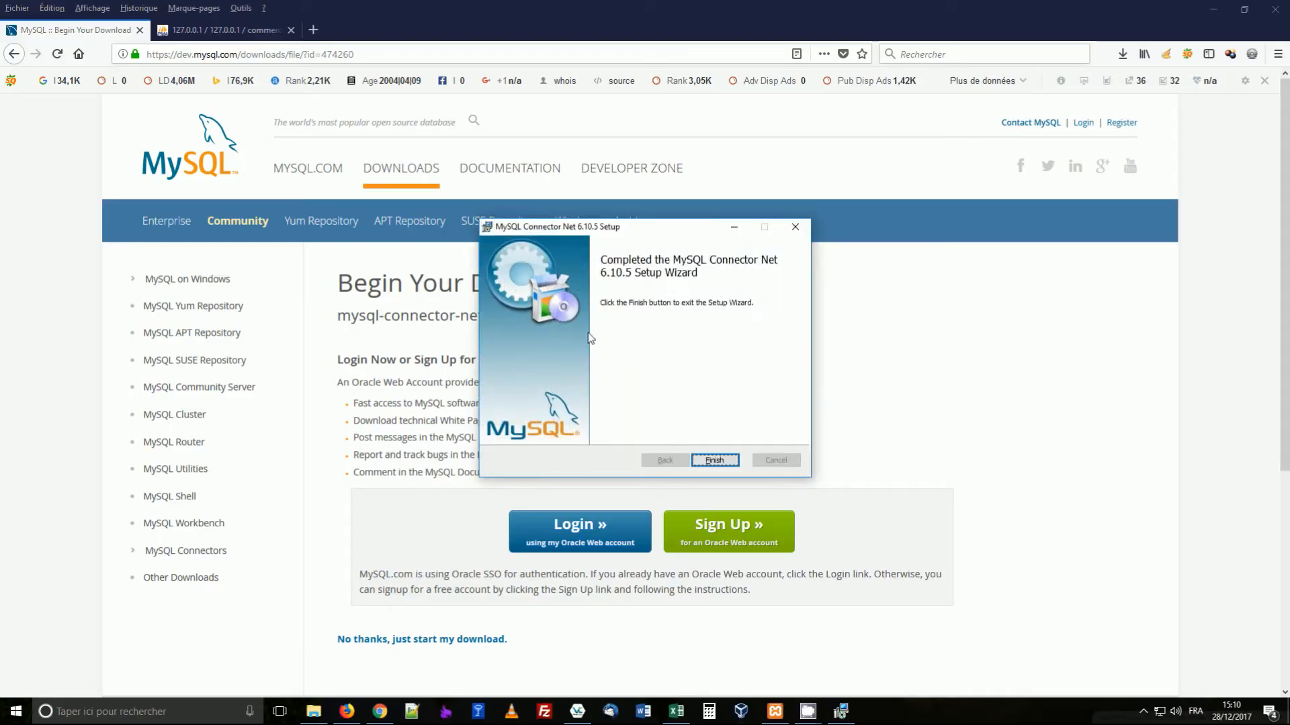
{"action": "left_click", "coordinate": [714, 460]}
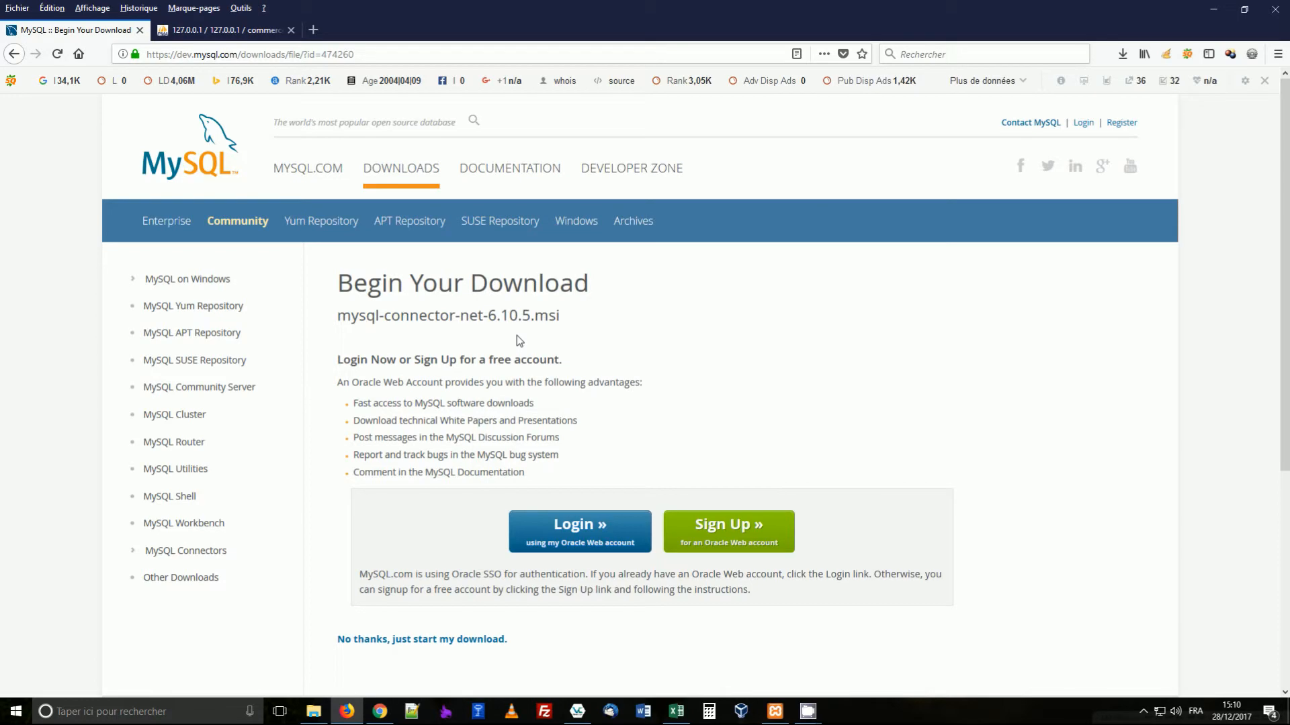
- Close and restart Excel, and create a new blank workbook
{"action": "left_click", "coordinate": [676, 711]}
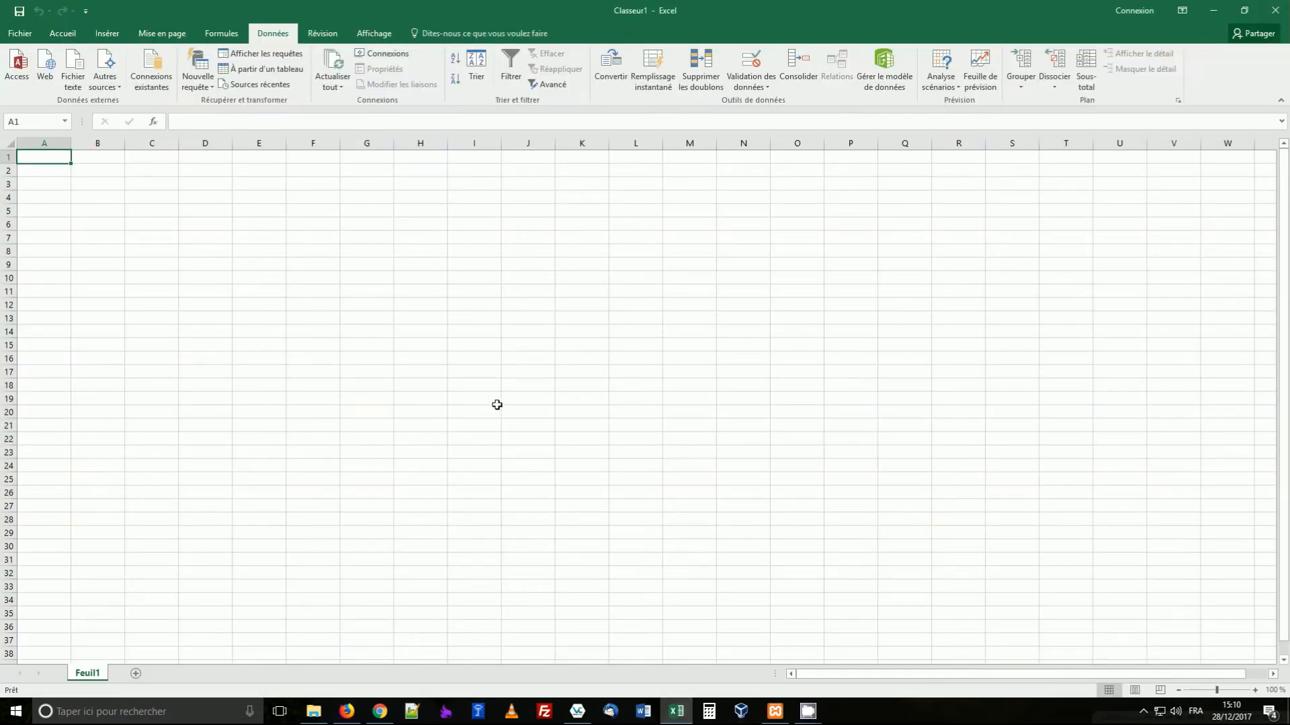
{"action": "left_click", "coordinate": [1274, 10]}
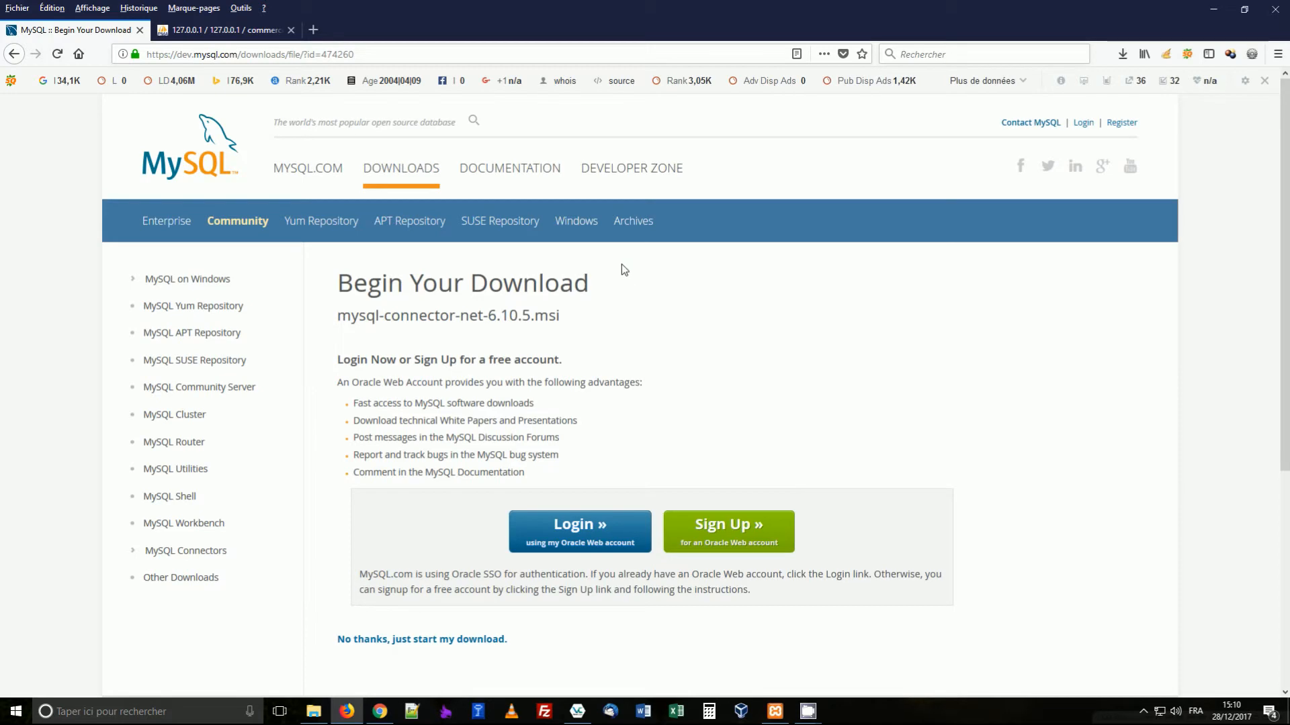
{"action": "left_click", "coordinate": [677, 714]}
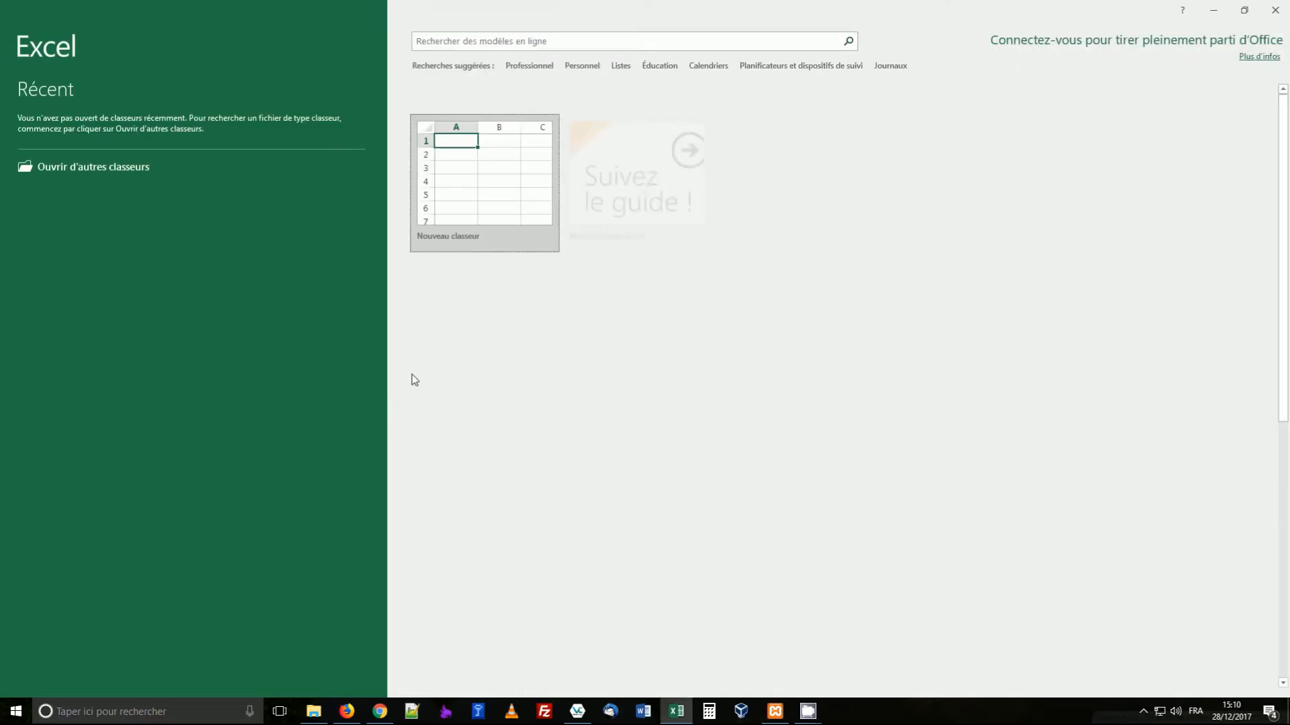
{"action": "left_click", "coordinate": [522, 216]}
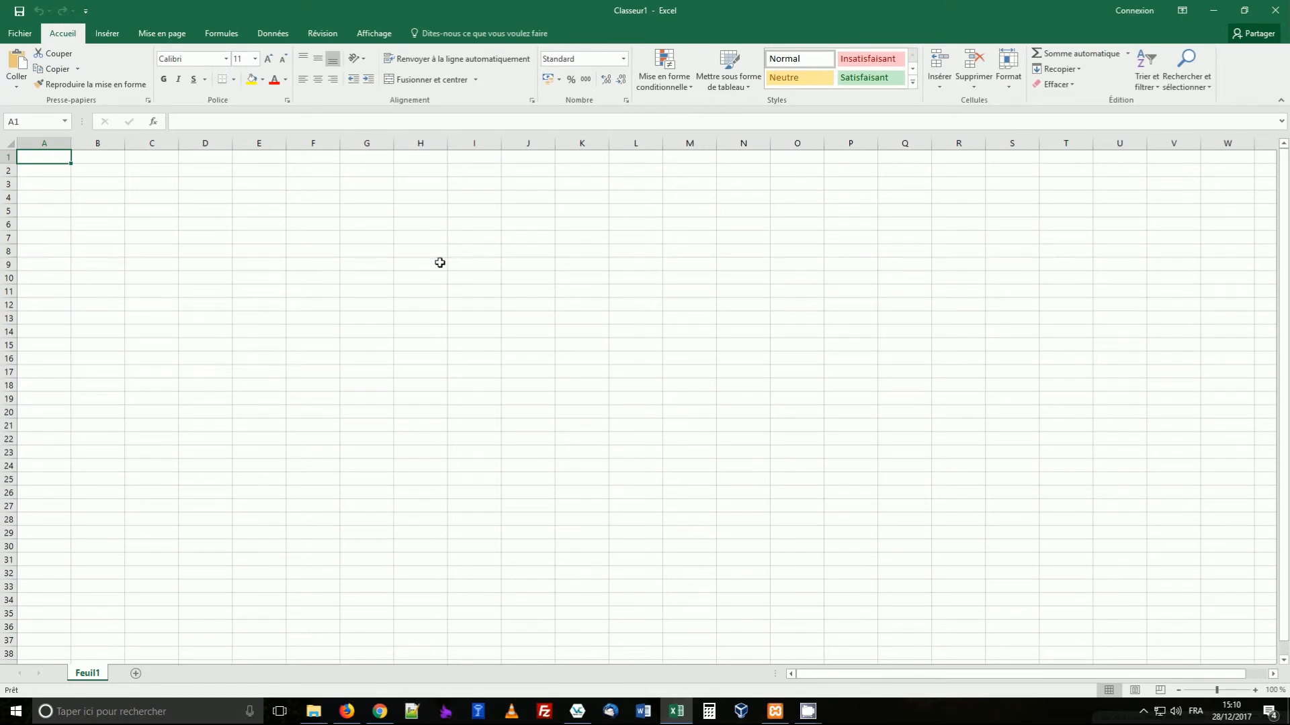
- Start a new query from a MySQL database
{"action": "left_click", "coordinate": [273, 37]}
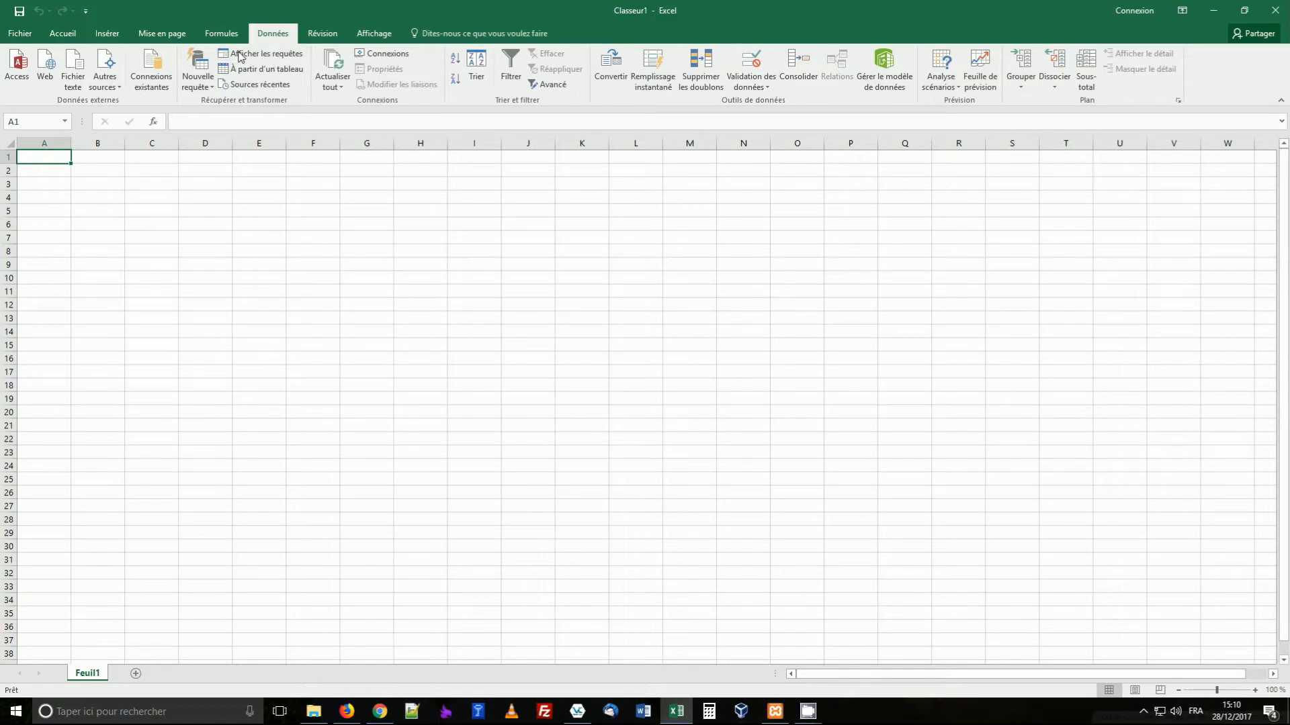
{"action": "left_click", "coordinate": [201, 88]}
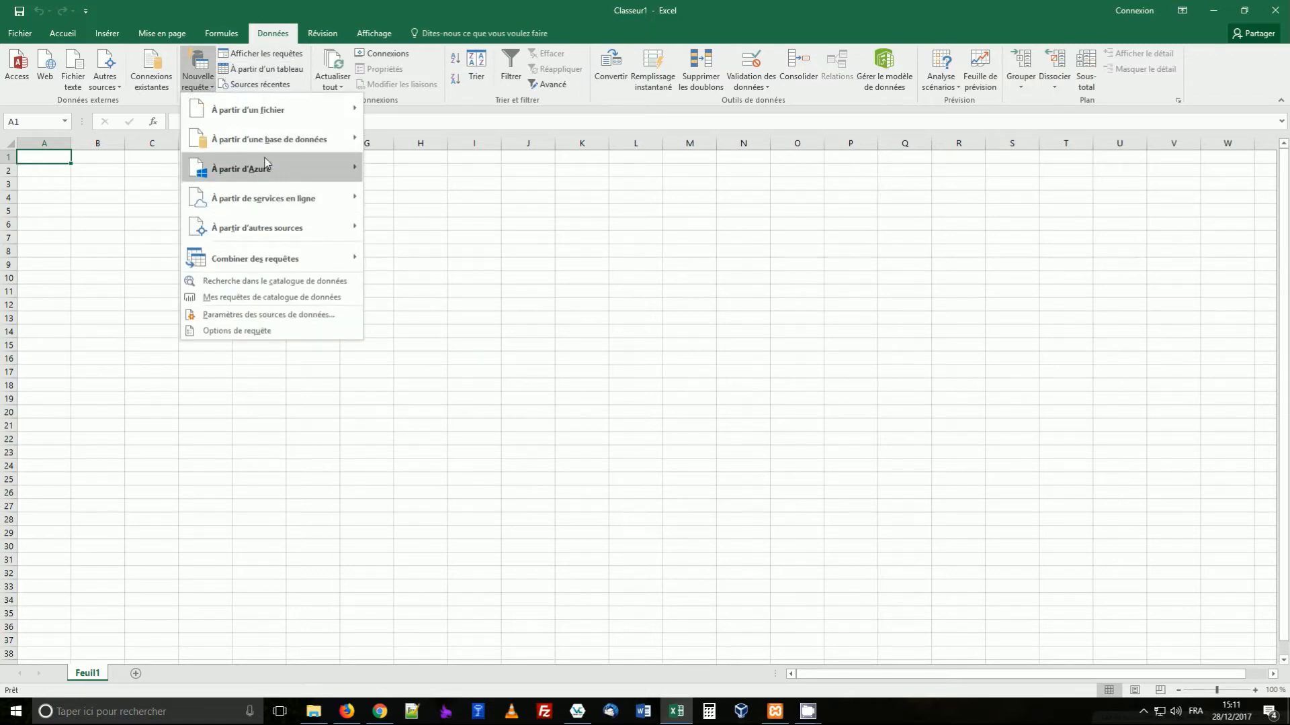
{"action": "mouse_move", "coordinate": [333, 143]}
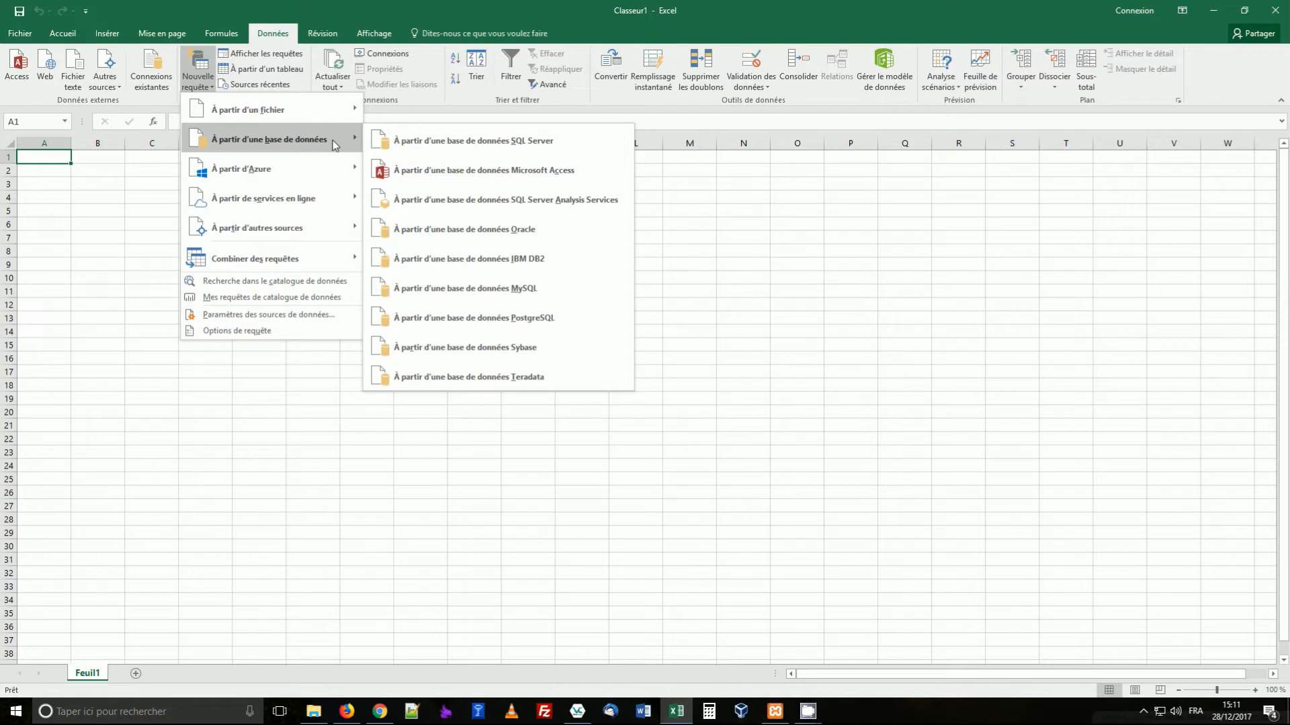
{"action": "left_click", "coordinate": [450, 288]}
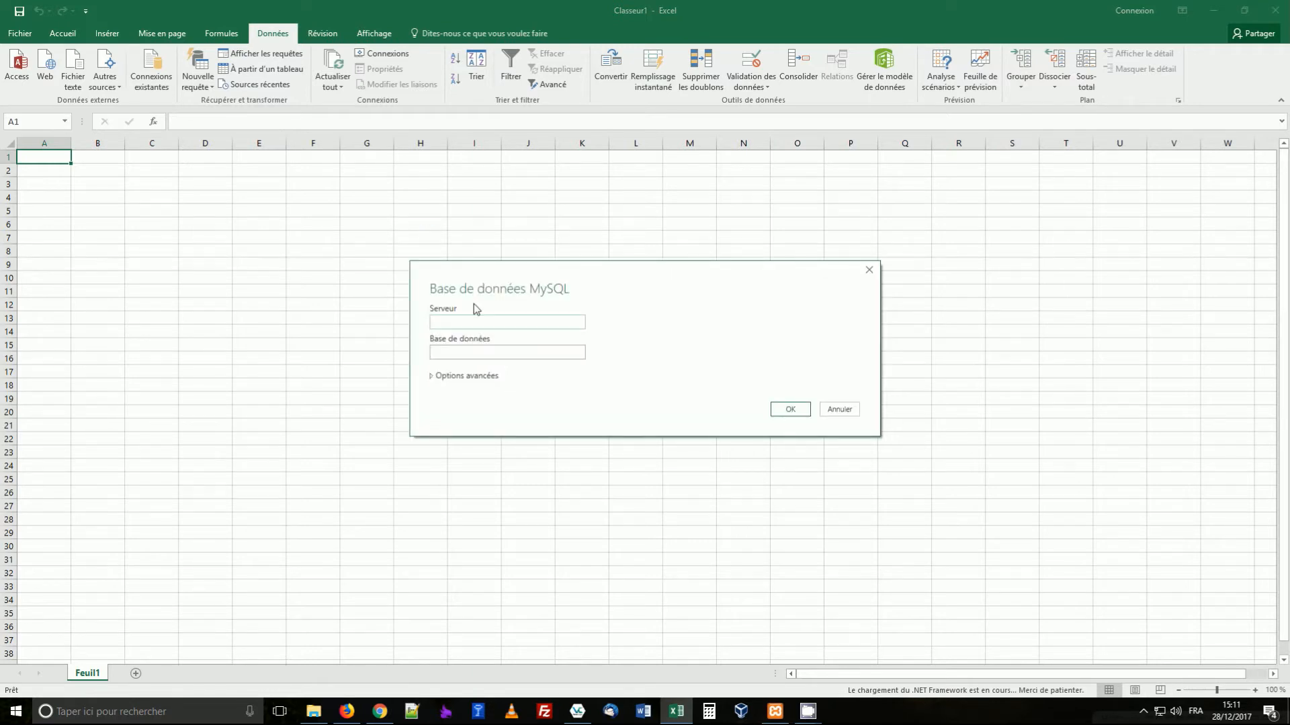
- Set the MySQL connection to server 127.0.0.1 and database commerce, checking phpMyAdmin in Firefox, and accept it without advanced options
{"action": "left_click", "coordinate": [456, 322]}
{"action": "left_click", "coordinate": [486, 350]}
{"action": "type", "text": "commerce"}
{"action": "left_click", "coordinate": [347, 712]}
{"action": "left_click", "coordinate": [215, 29]}
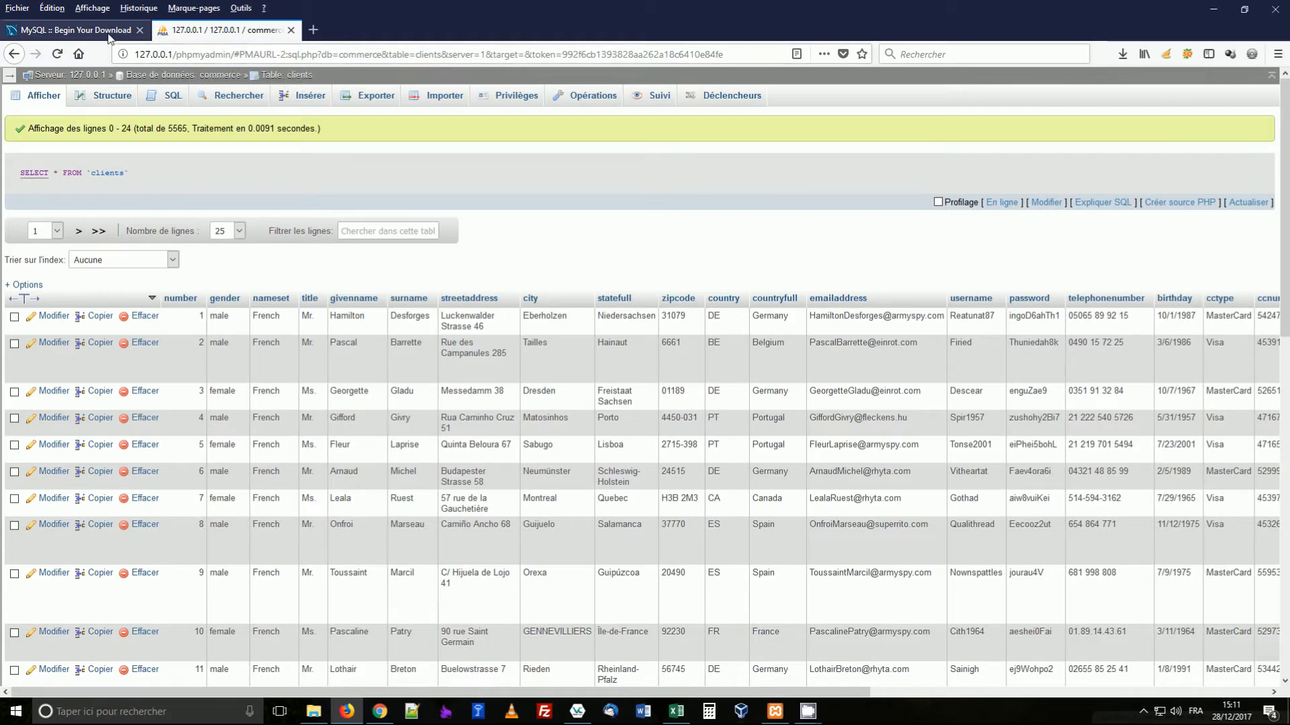
{"action": "left_click", "coordinate": [676, 711]}
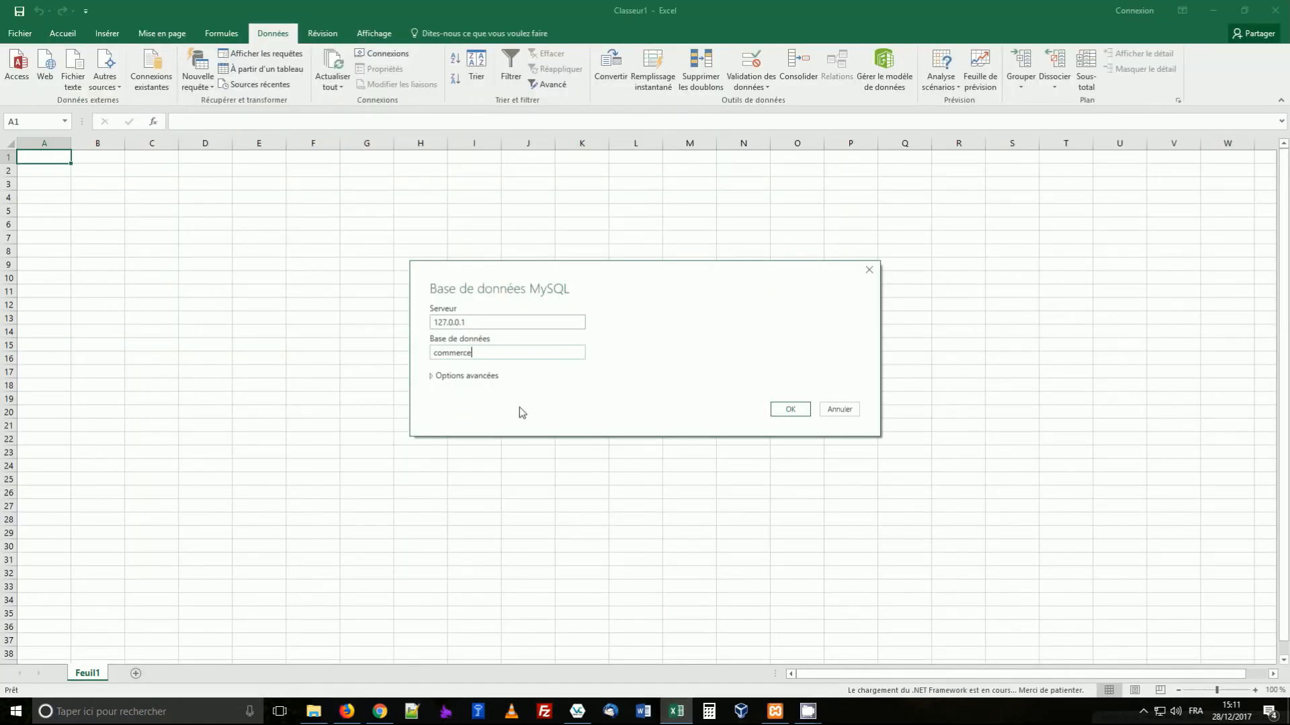
{"action": "left_click", "coordinate": [489, 377]}
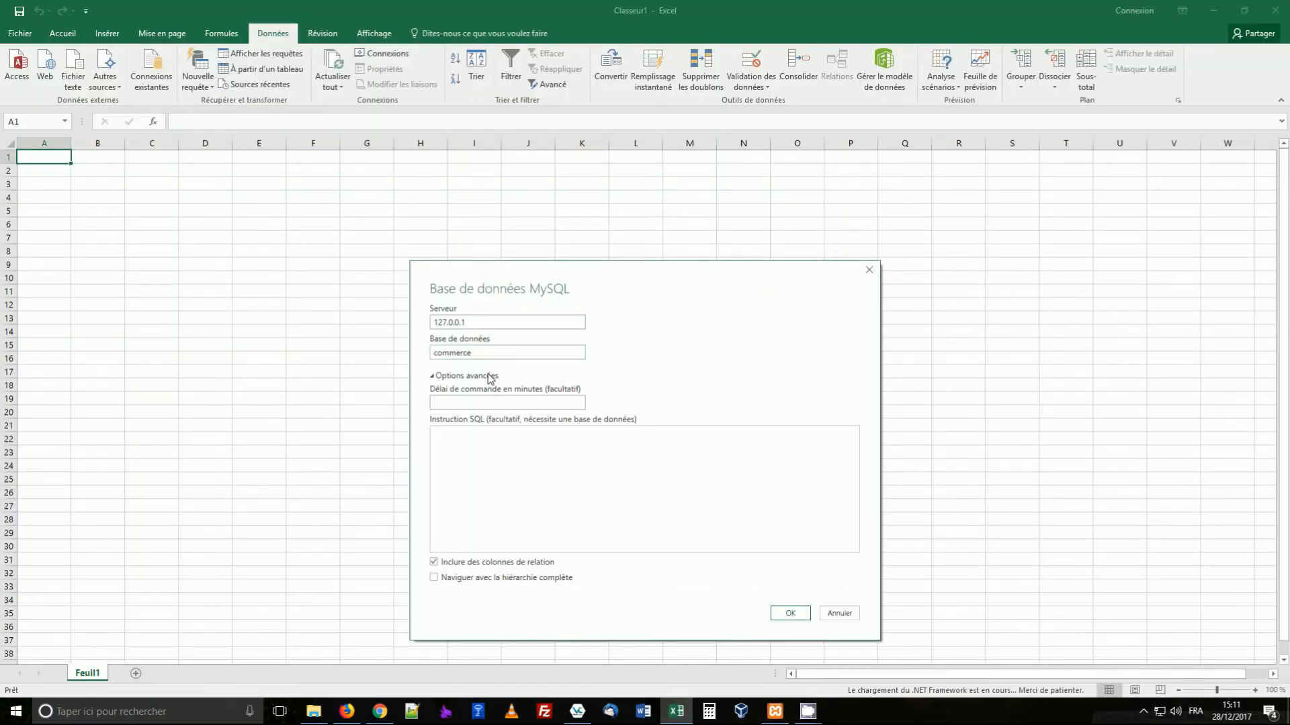
{"action": "left_click", "coordinate": [475, 377]}
{"action": "left_click", "coordinate": [792, 411]}
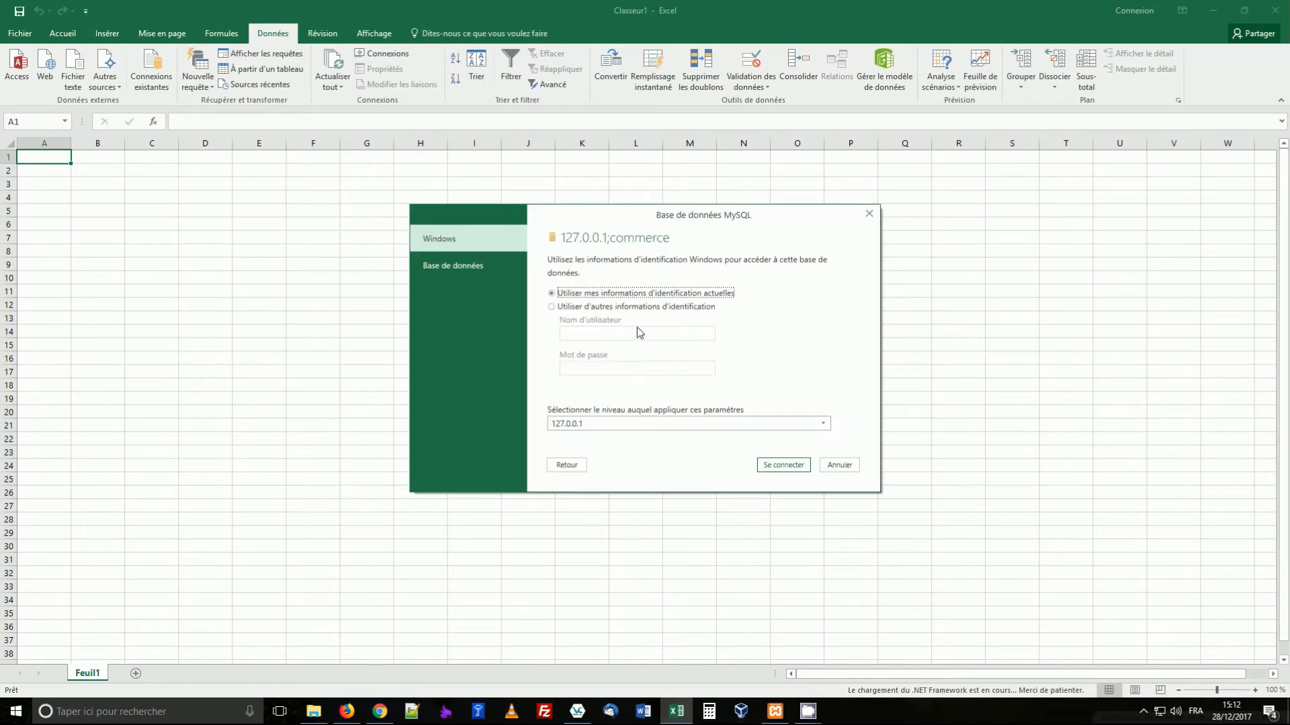
- Authenticate to 127.0.0.1 with database credentials, using the user name root and a blank password, and accept an unencrypted connection
{"action": "left_click", "coordinate": [582, 308]}
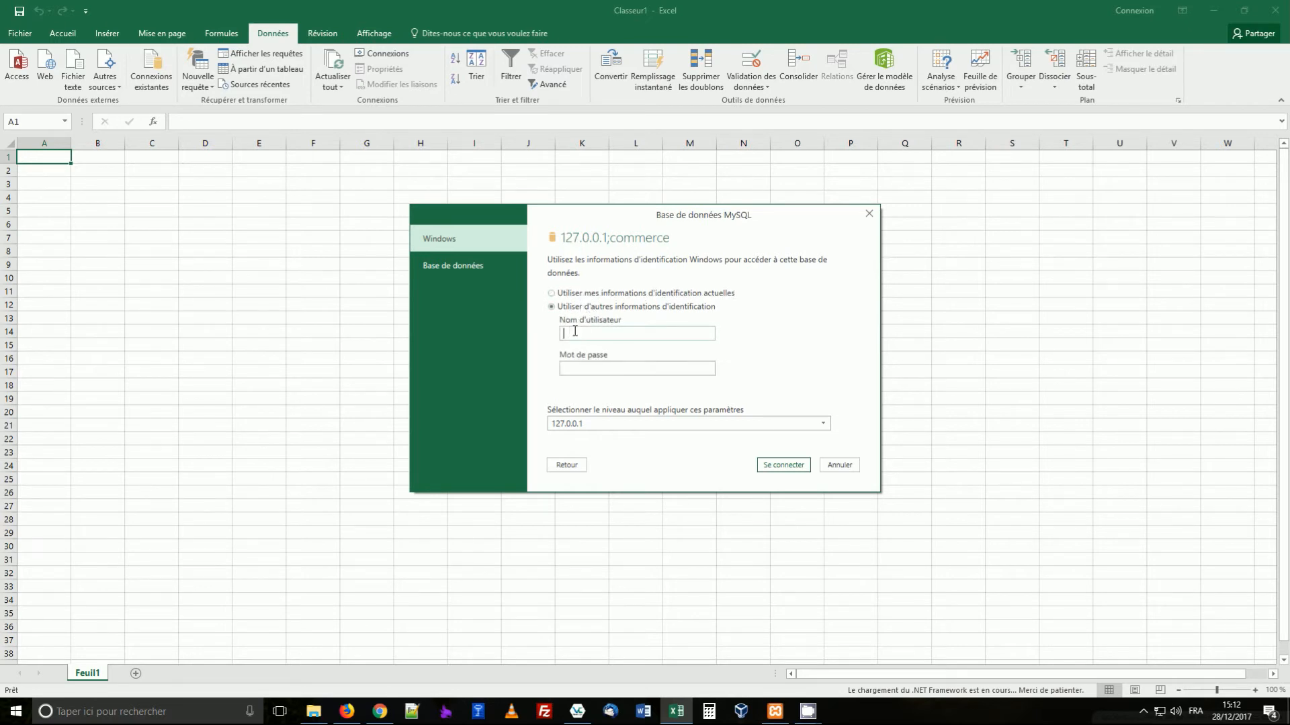
{"action": "left_click", "coordinate": [478, 265]}
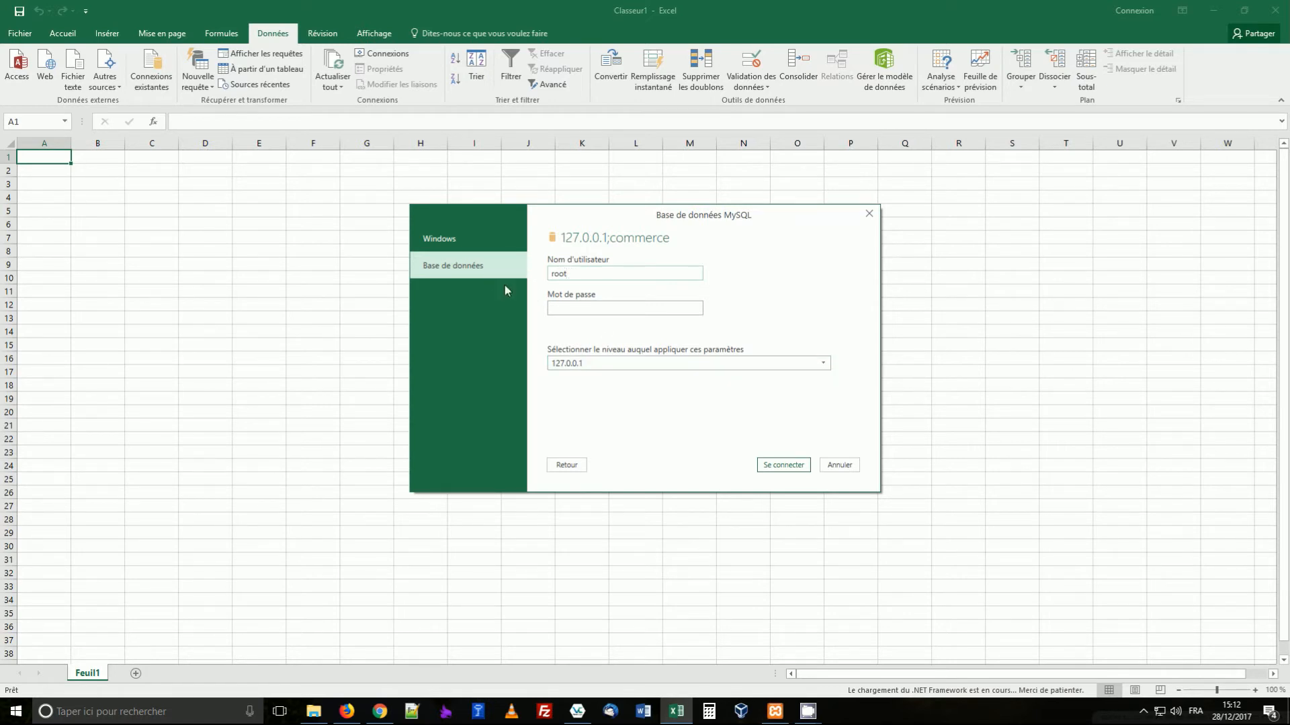
{"action": "left_click", "coordinate": [454, 243]}
{"action": "left_click", "coordinate": [598, 335]}
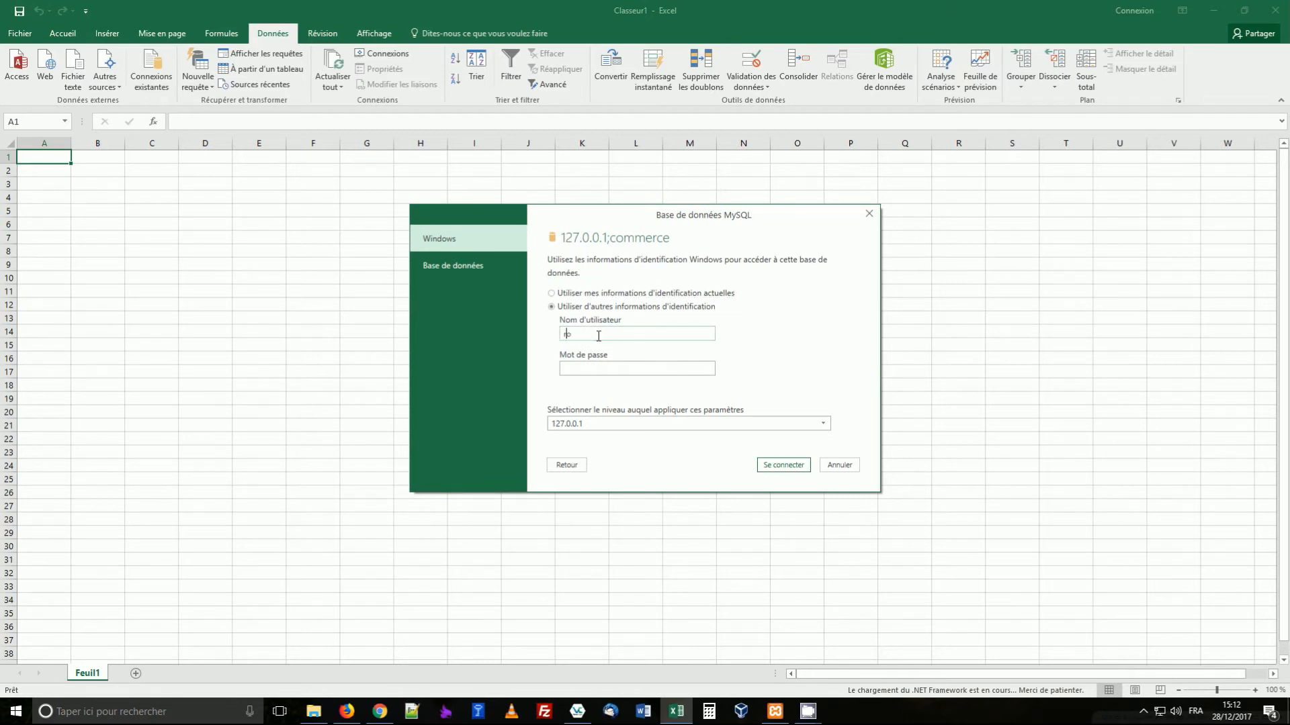
{"action": "left_click", "coordinate": [494, 268]}
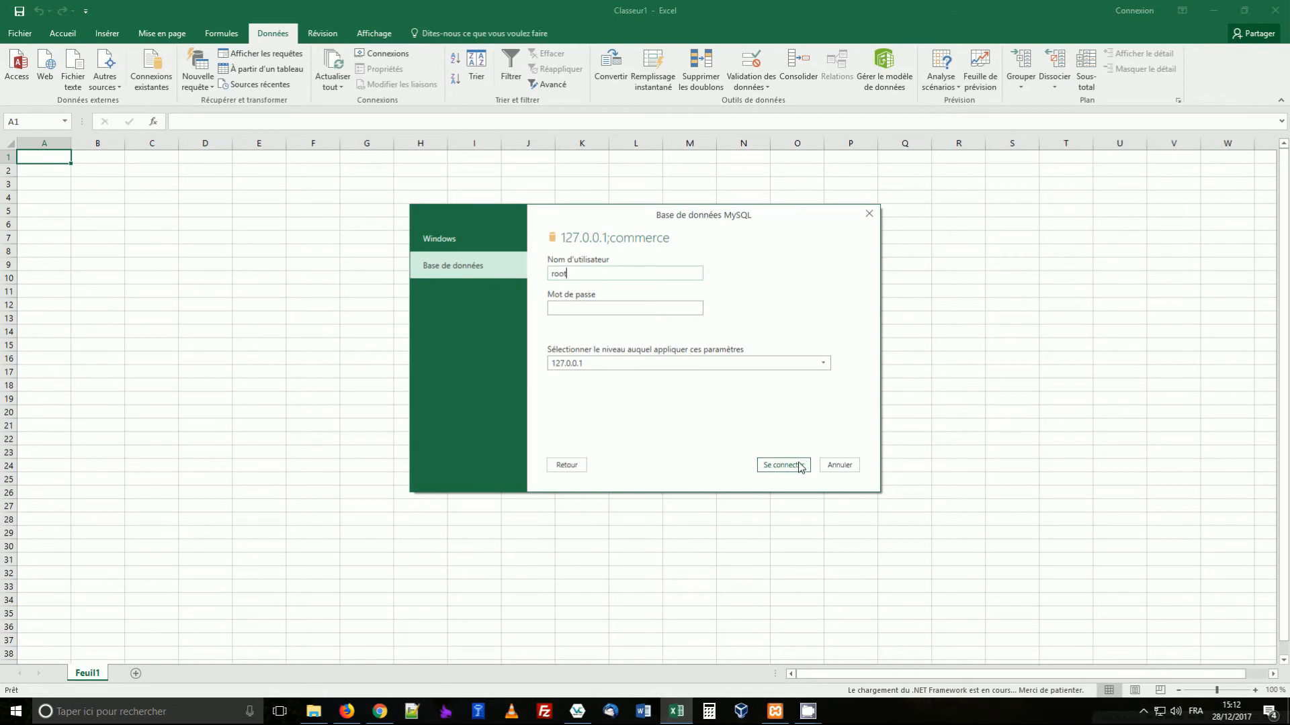
{"action": "left_click", "coordinate": [769, 455]}
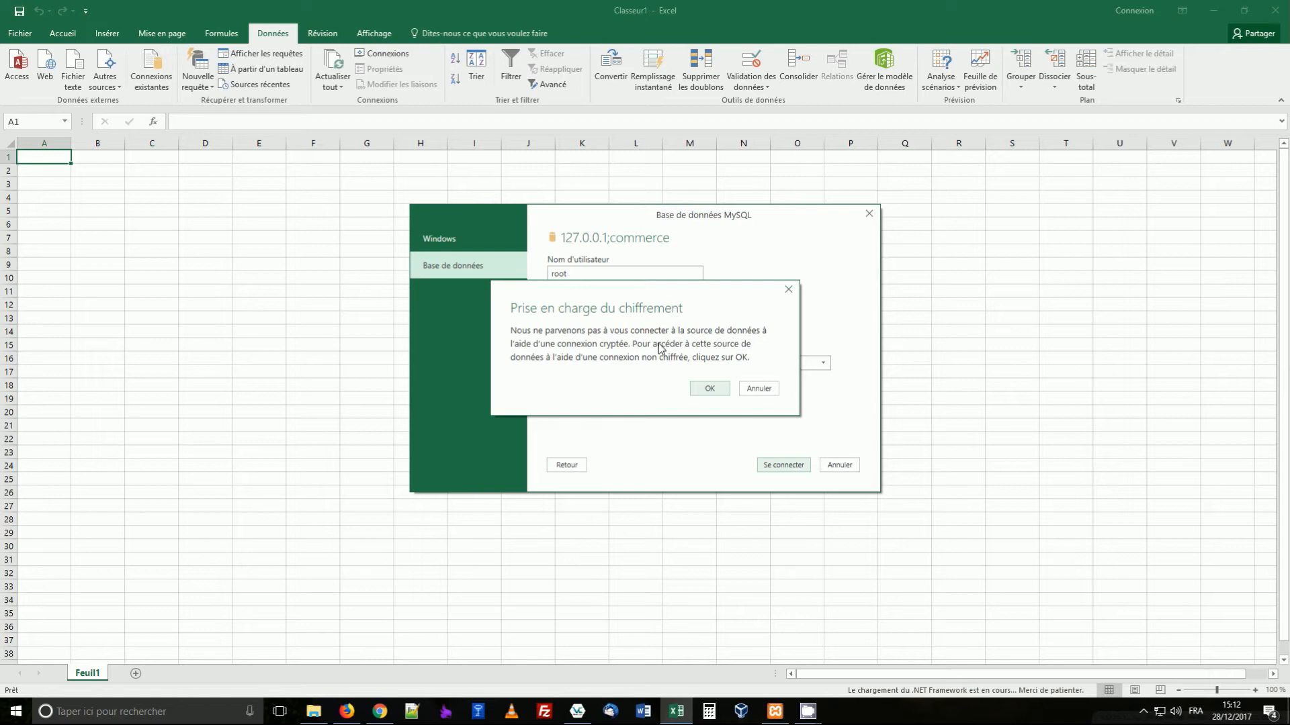
{"action": "left_click", "coordinate": [708, 388]}
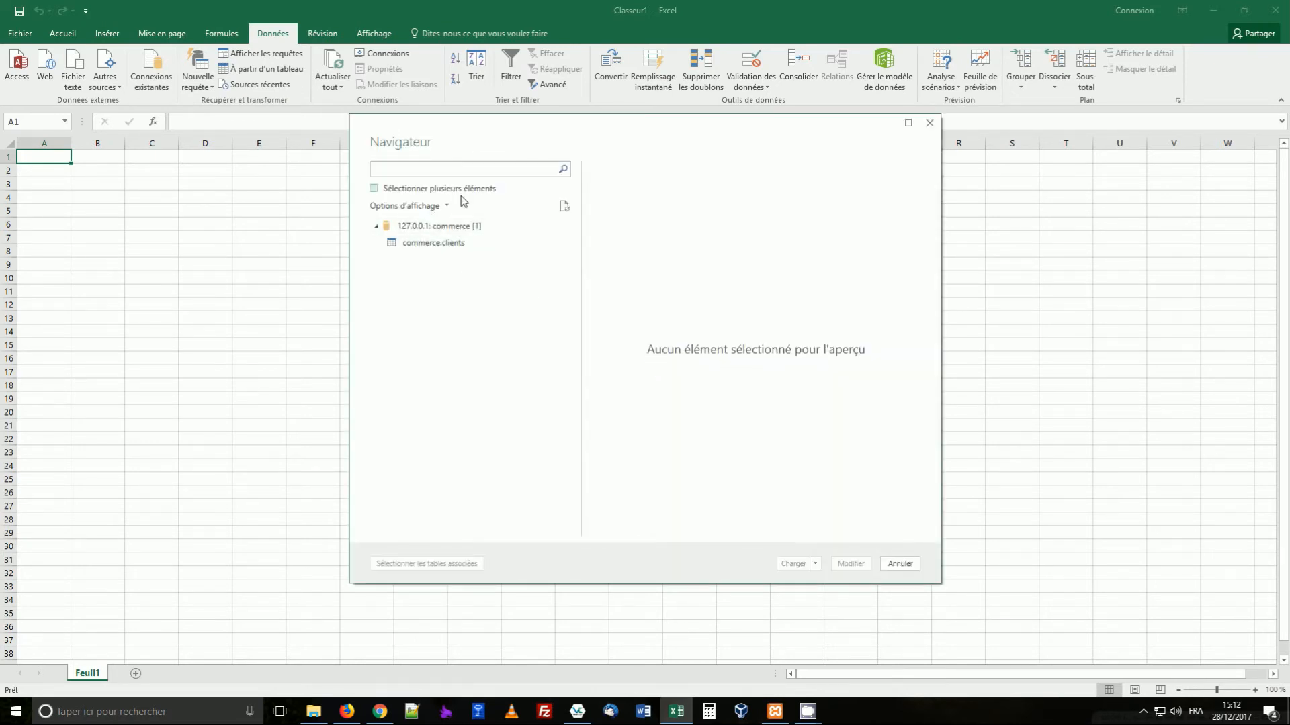
- Preview the commerce.clients table in an enlarged navigator and open it for editing in the query editor
{"action": "left_click", "coordinate": [427, 246]}
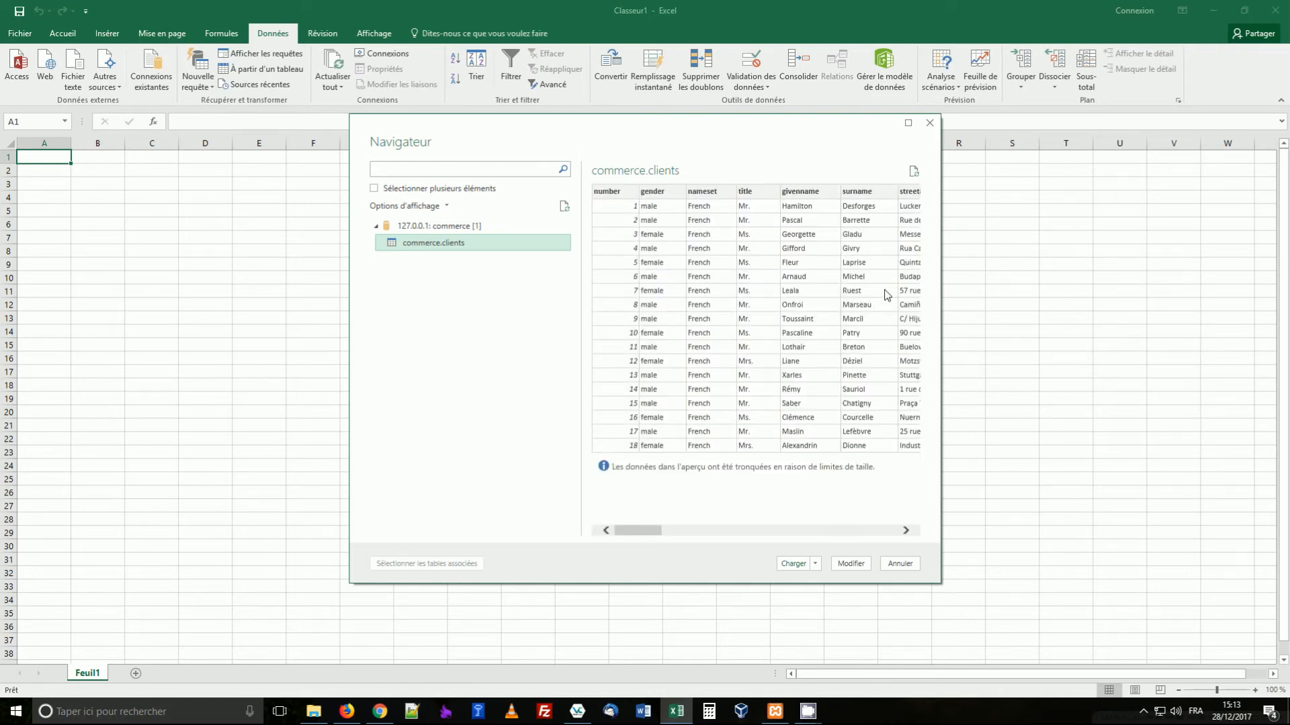
{"action": "left_click_drag", "start_coordinate": [939, 245], "coordinate": [1121, 250]}
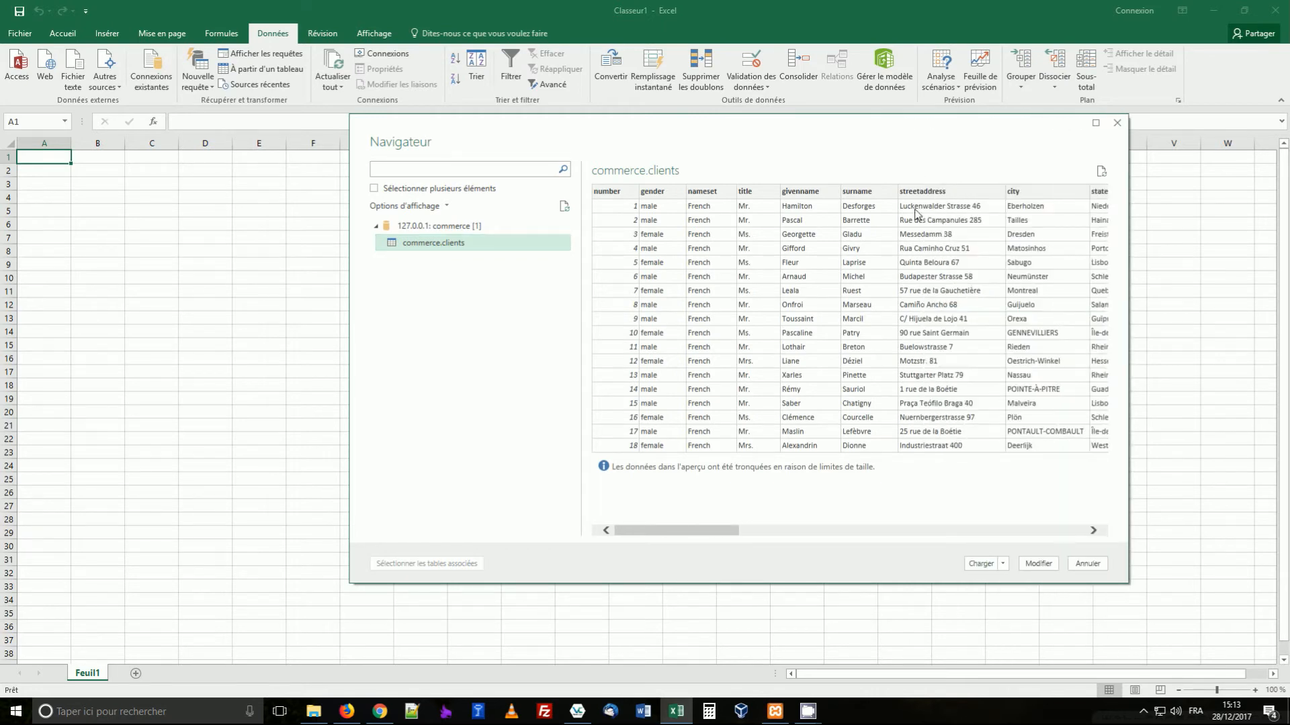
{"action": "left_click_drag", "start_coordinate": [871, 134], "coordinate": [696, 161]}
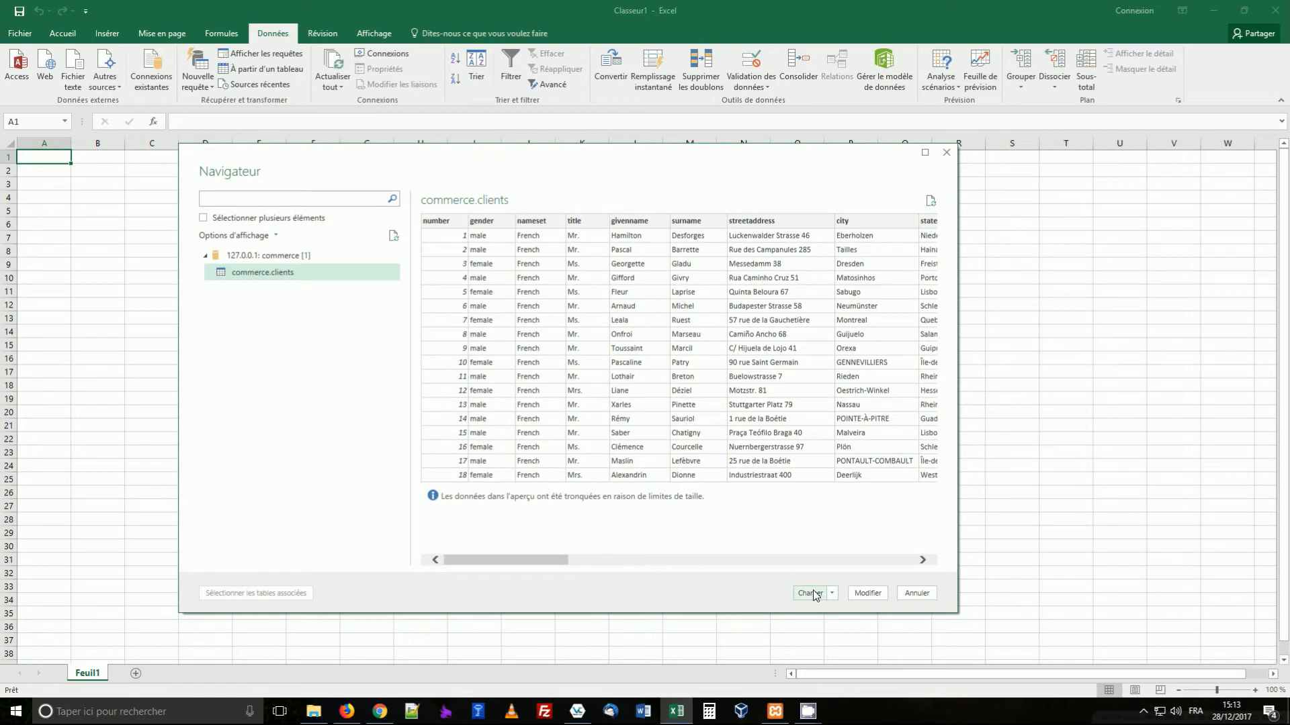
{"action": "left_click", "coordinate": [866, 593]}
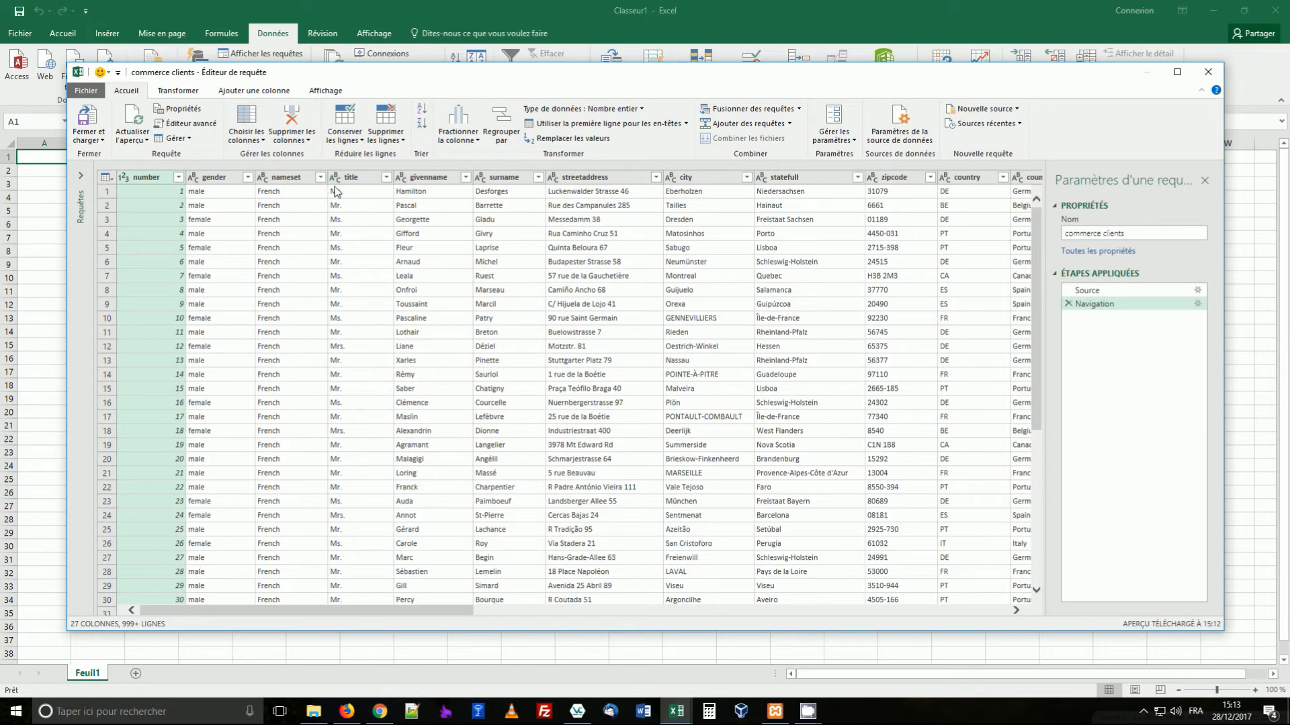
- Filter the gender column to exclude female and keep only the male rows
{"action": "left_click", "coordinate": [247, 177]}
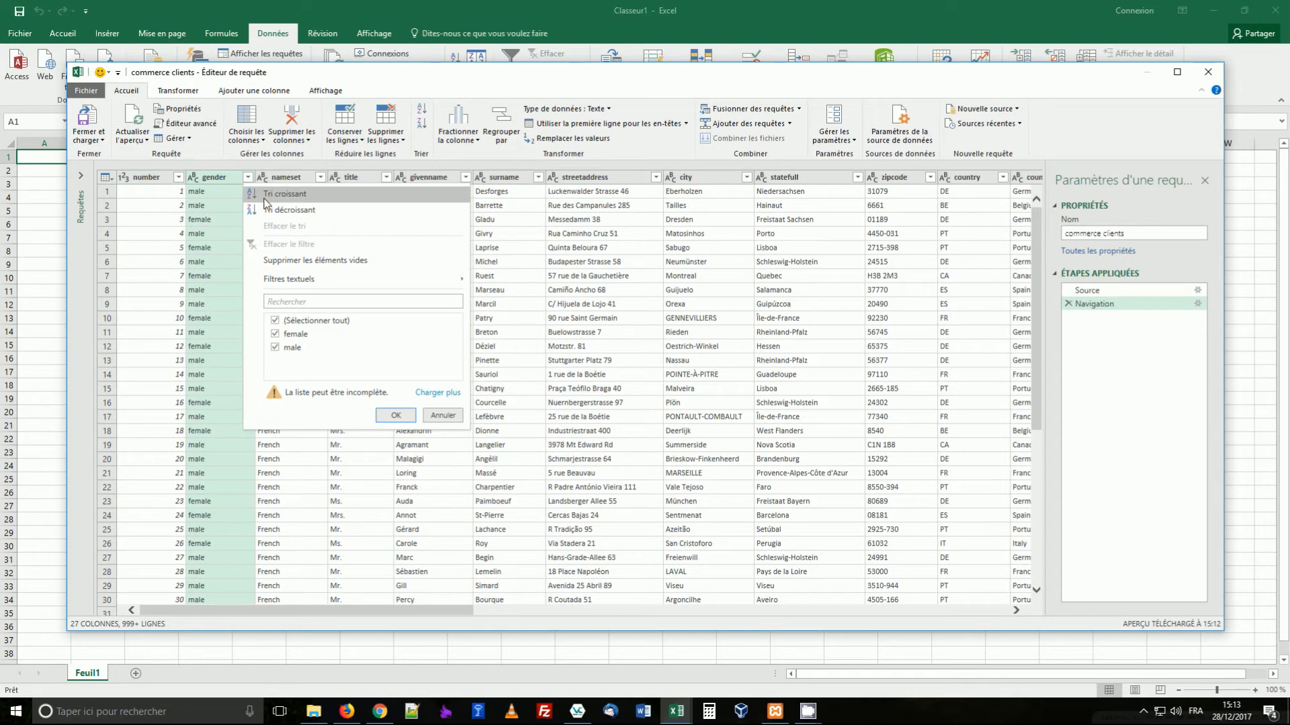
{"action": "left_click", "coordinate": [295, 334]}
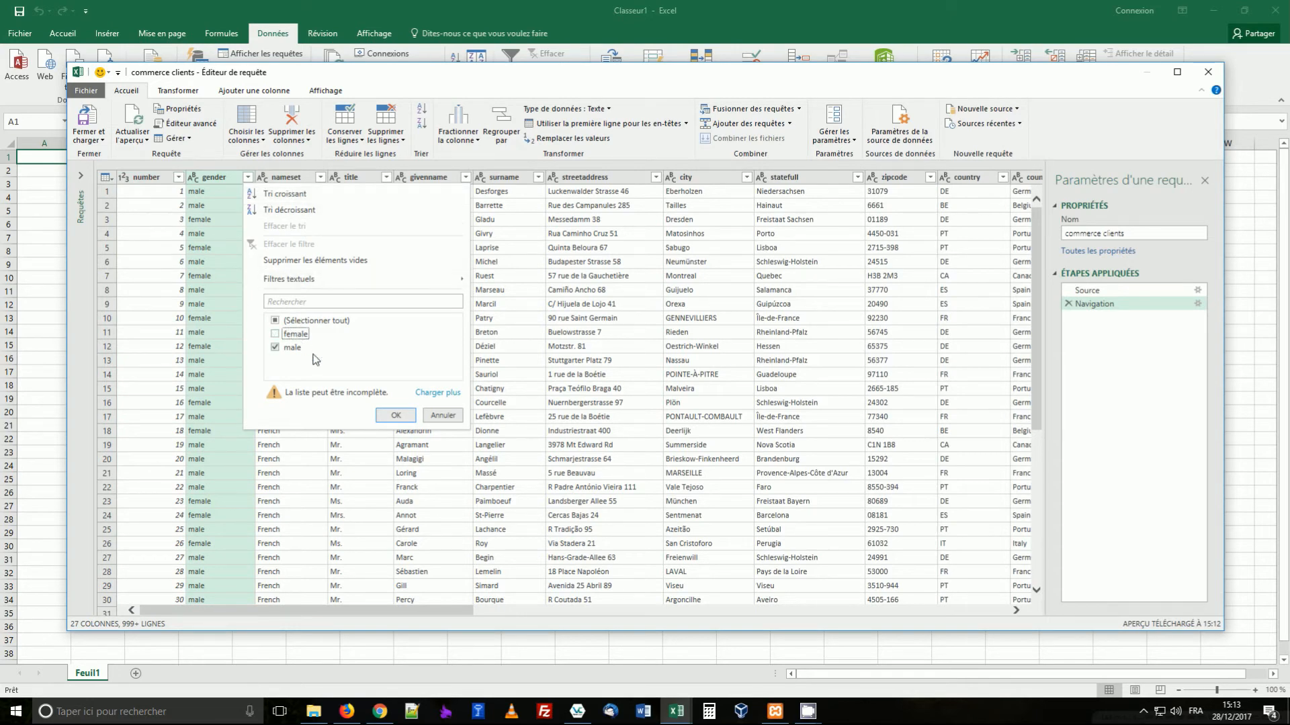
{"action": "left_click", "coordinate": [396, 416]}
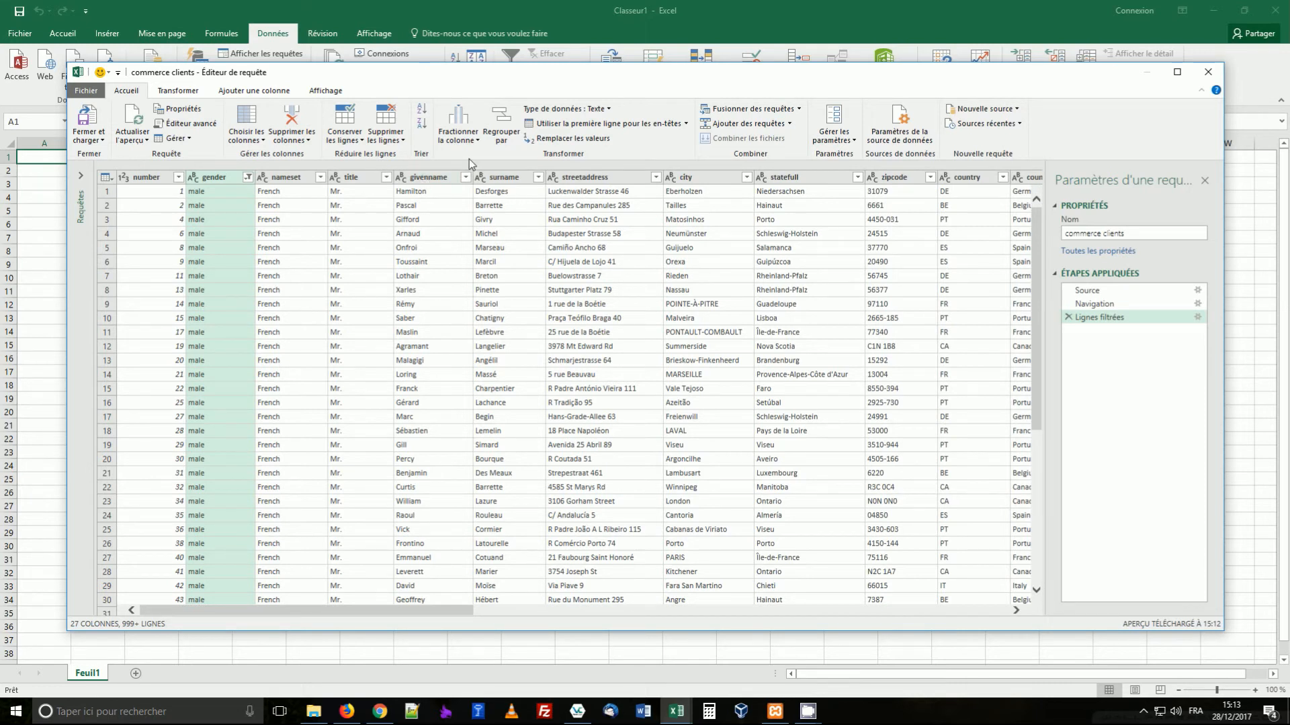
{"action": "left_click_drag", "start_coordinate": [663, 70], "coordinate": [641, 73]}
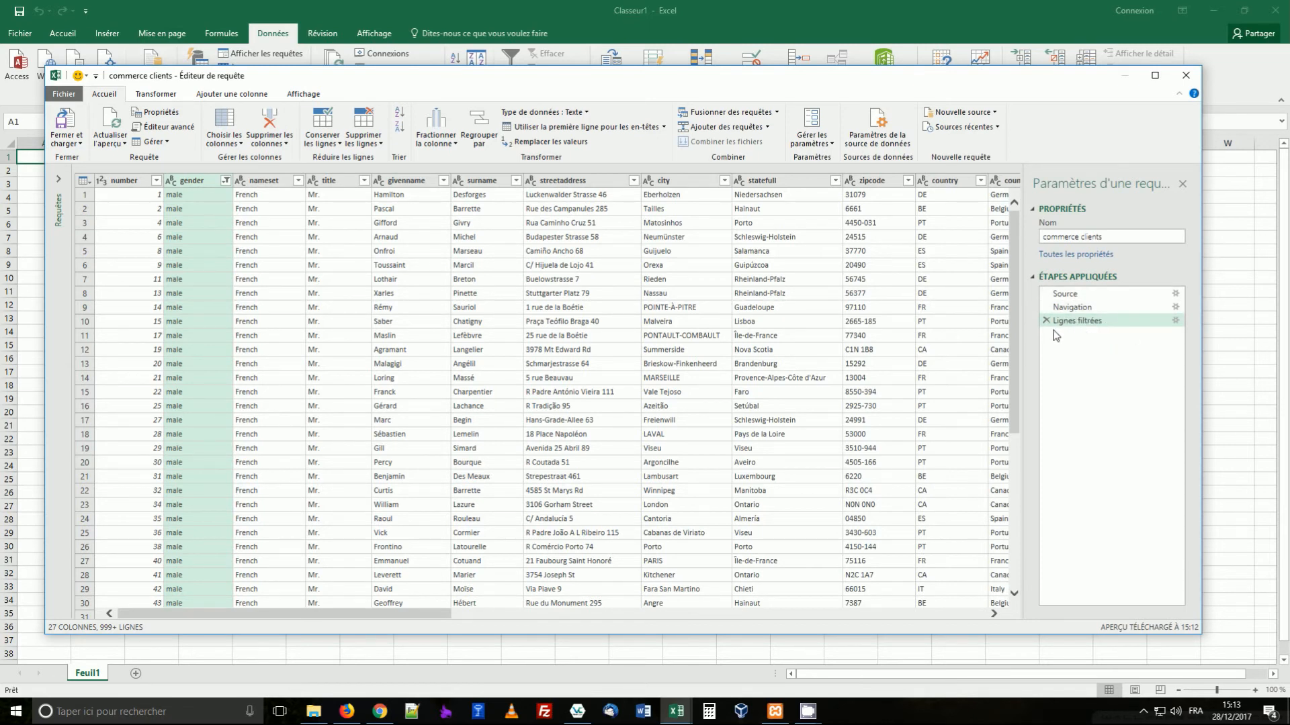
- Close the query editor, load the filtered clients into a worksheet, and check the values in the gender column
{"action": "left_click", "coordinate": [72, 144]}
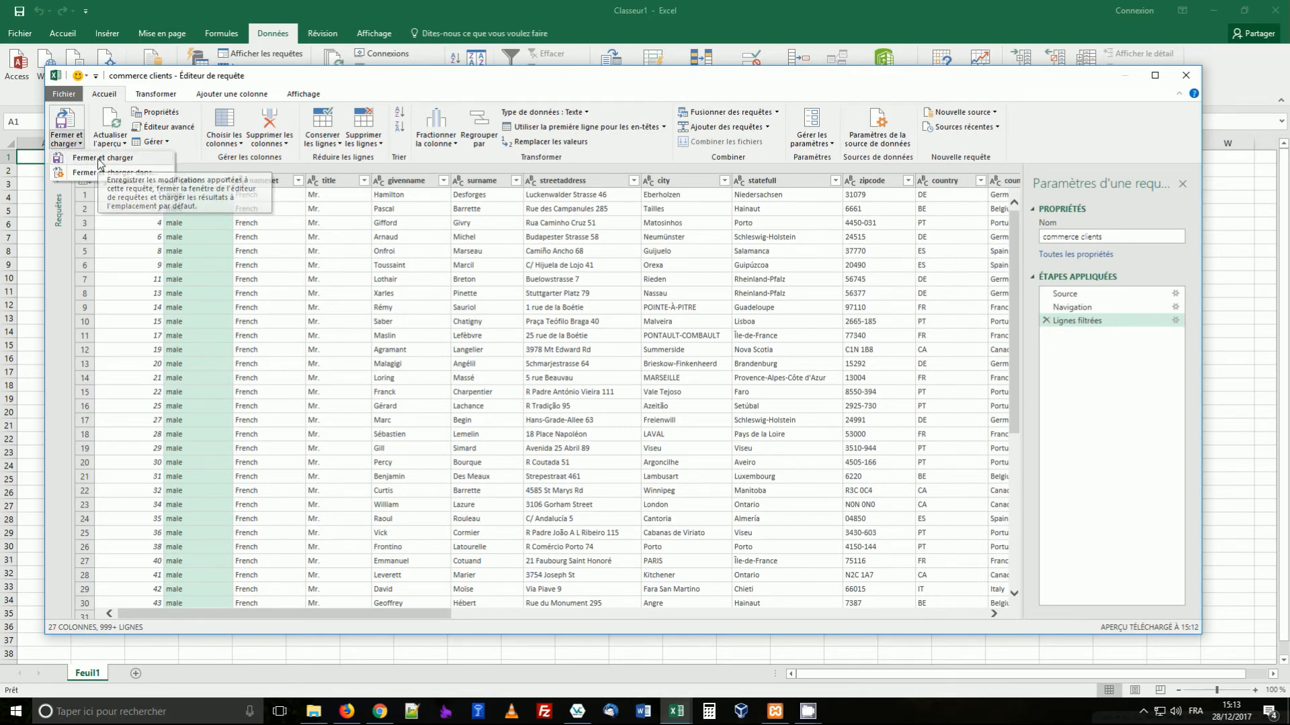
{"action": "left_click", "coordinate": [101, 158]}
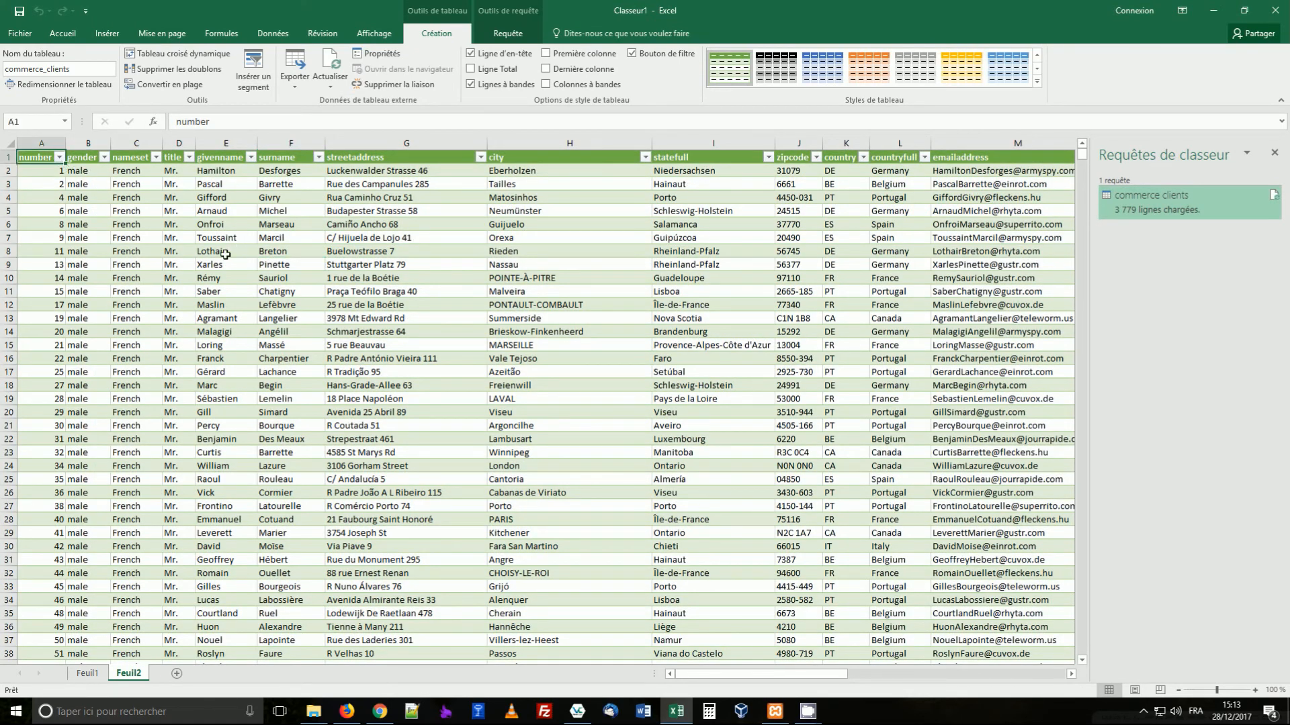
{"action": "left_click_drag", "start_coordinate": [75, 184], "coordinate": [86, 412]}
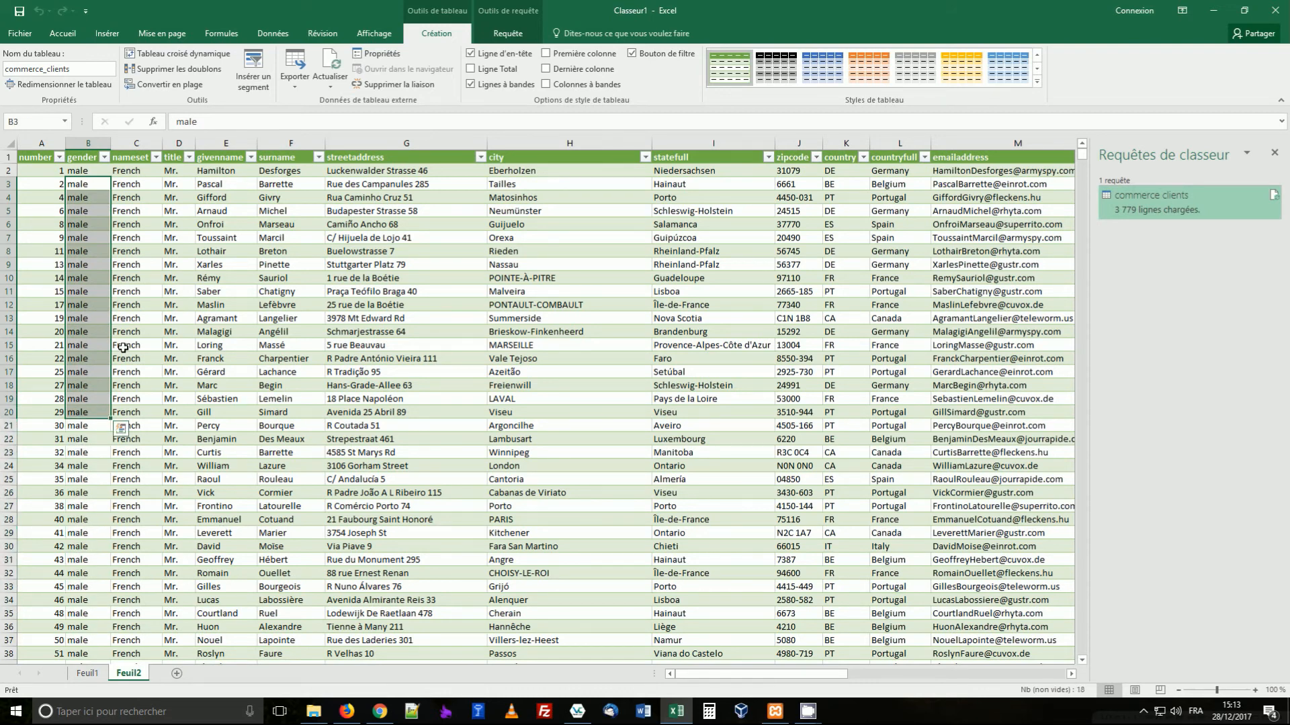
{"action": "left_click", "coordinate": [123, 347]}
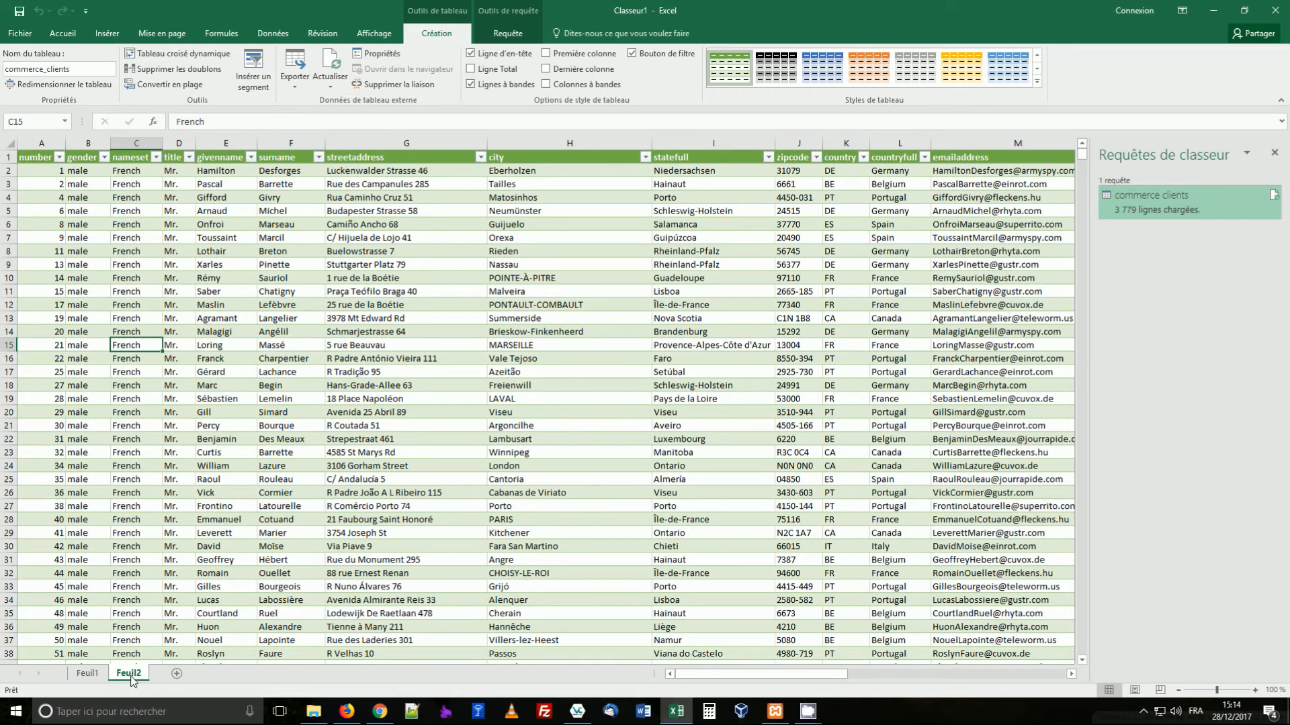
- Import the existing commerce clients query connection into Feuil1 as a table starting at cell A1
{"action": "left_click", "coordinate": [92, 676]}
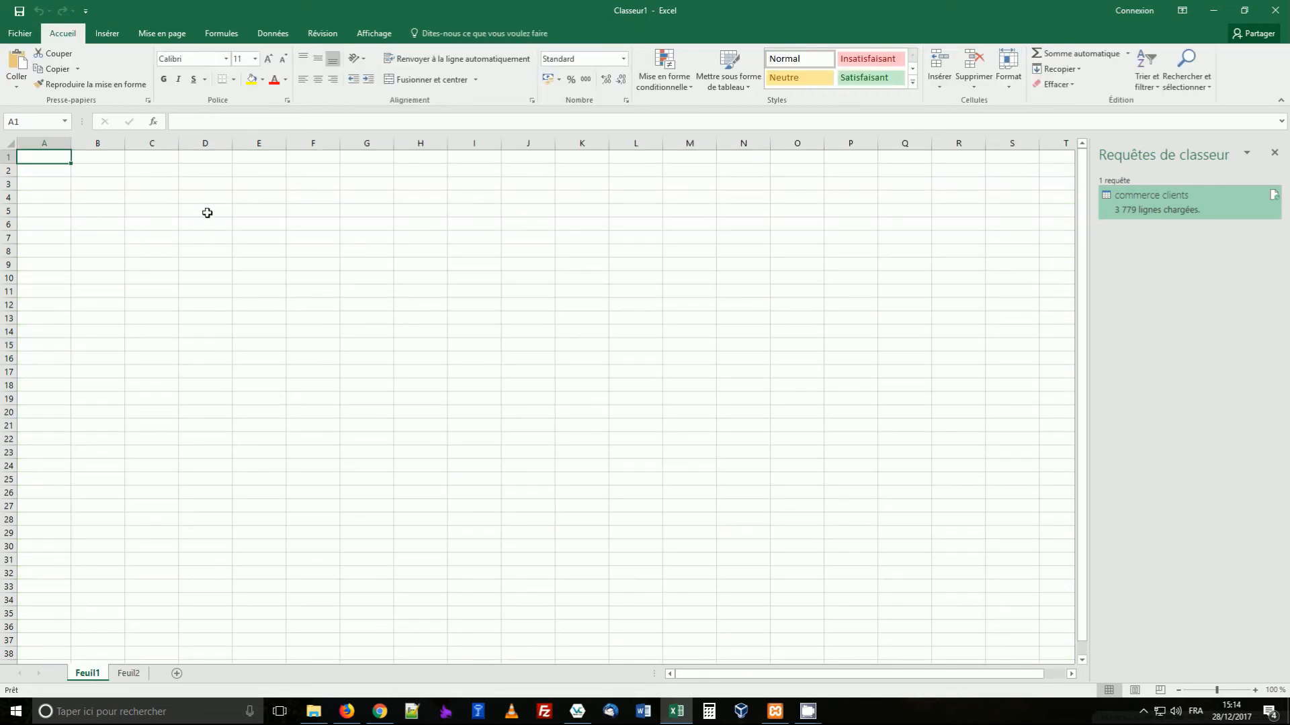
{"action": "left_click", "coordinate": [273, 41]}
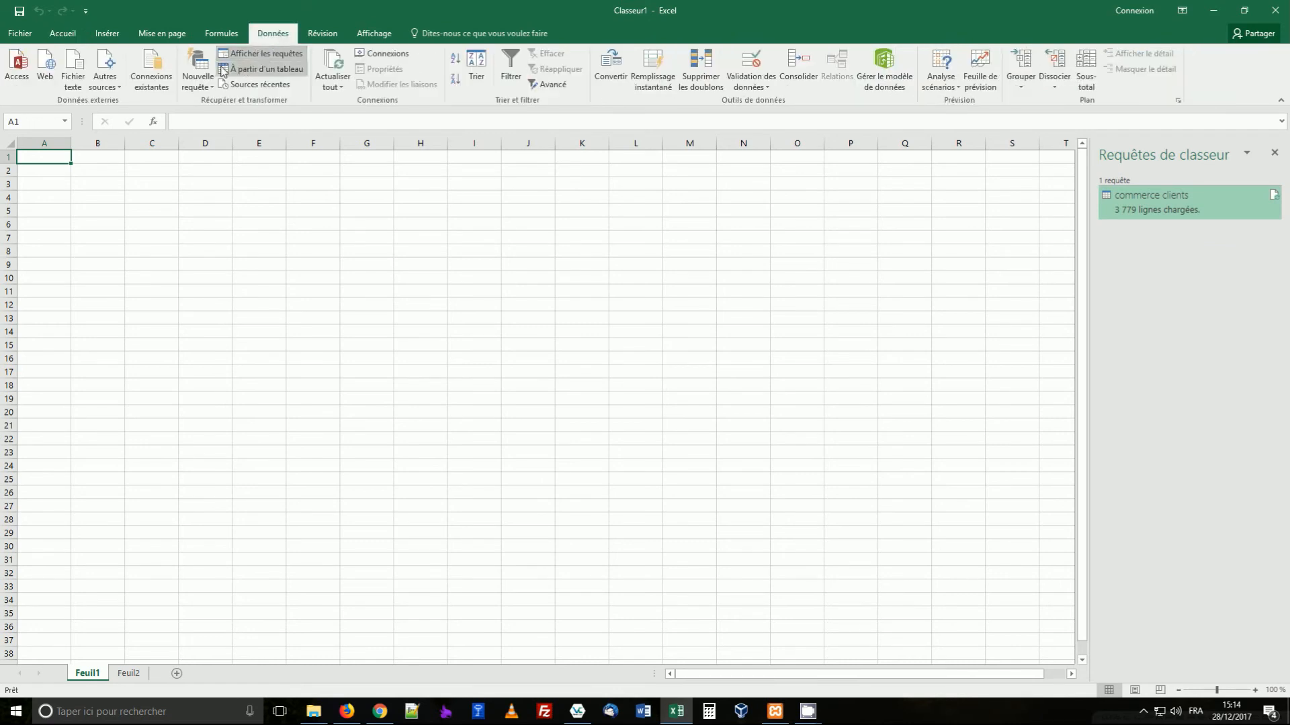
{"action": "left_click", "coordinate": [148, 84]}
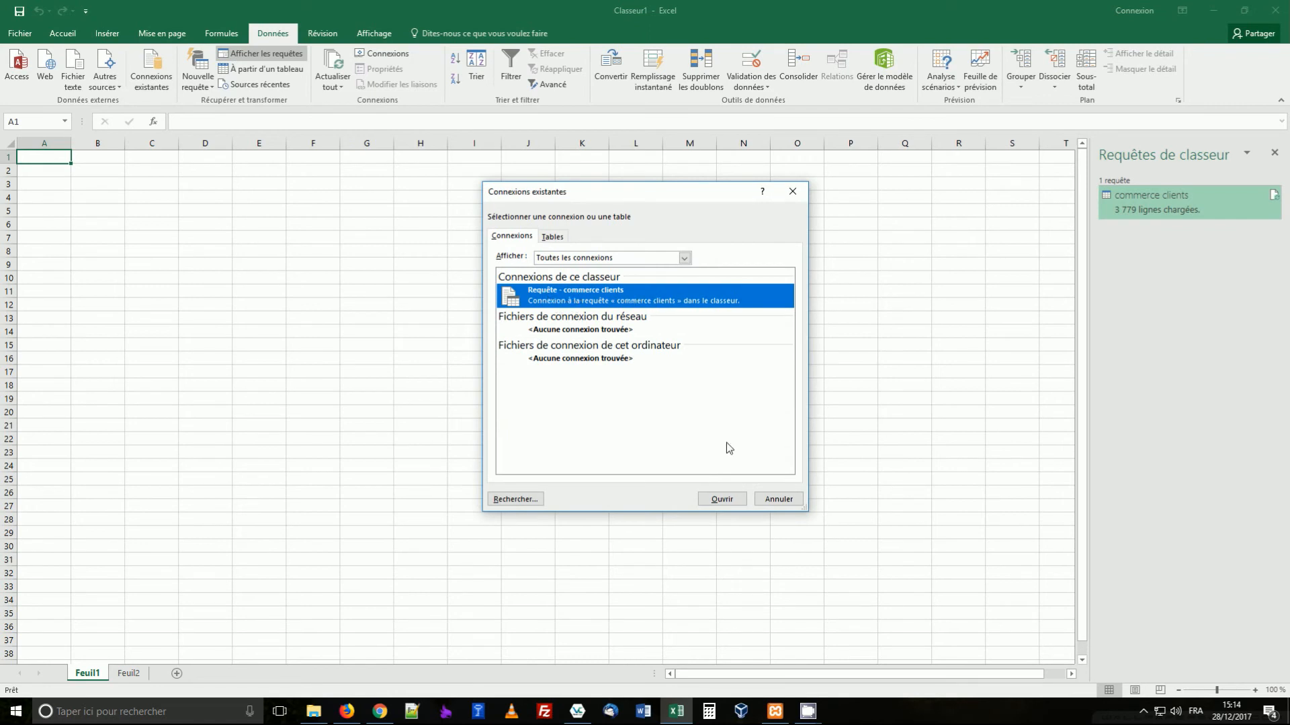
{"action": "left_click", "coordinate": [720, 499]}
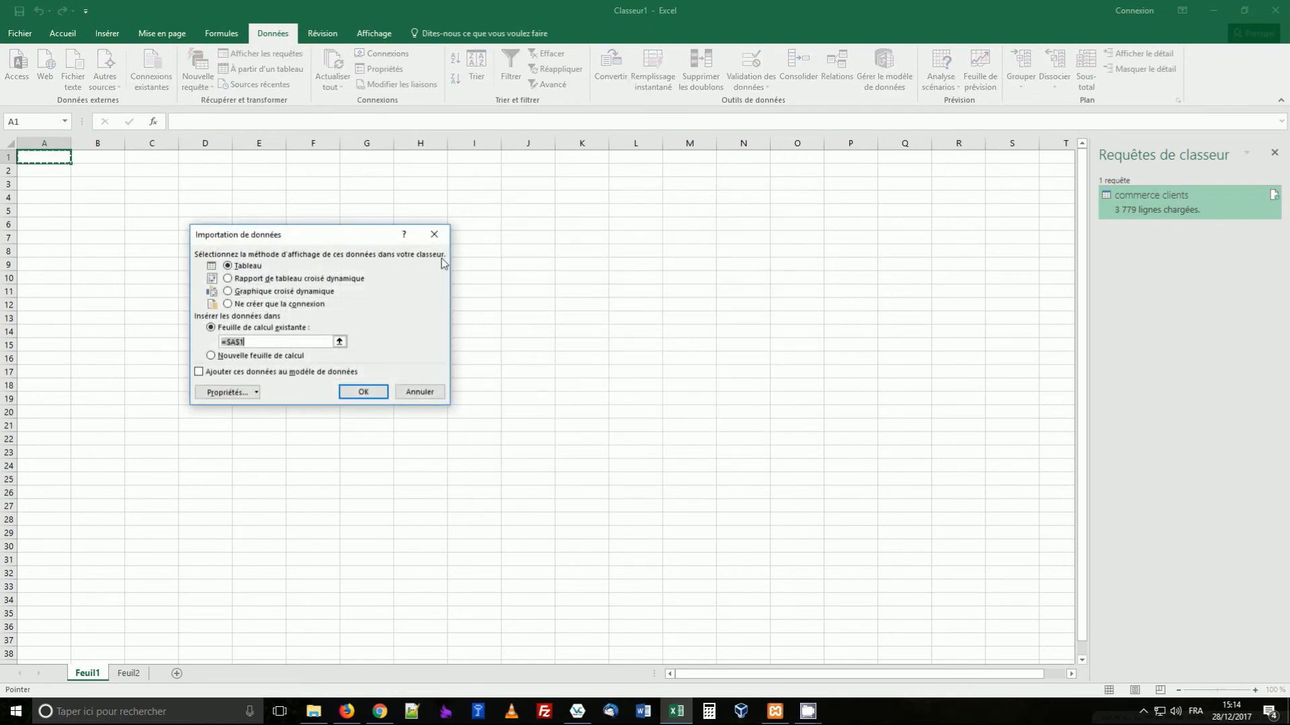
{"action": "left_click", "coordinate": [364, 392]}
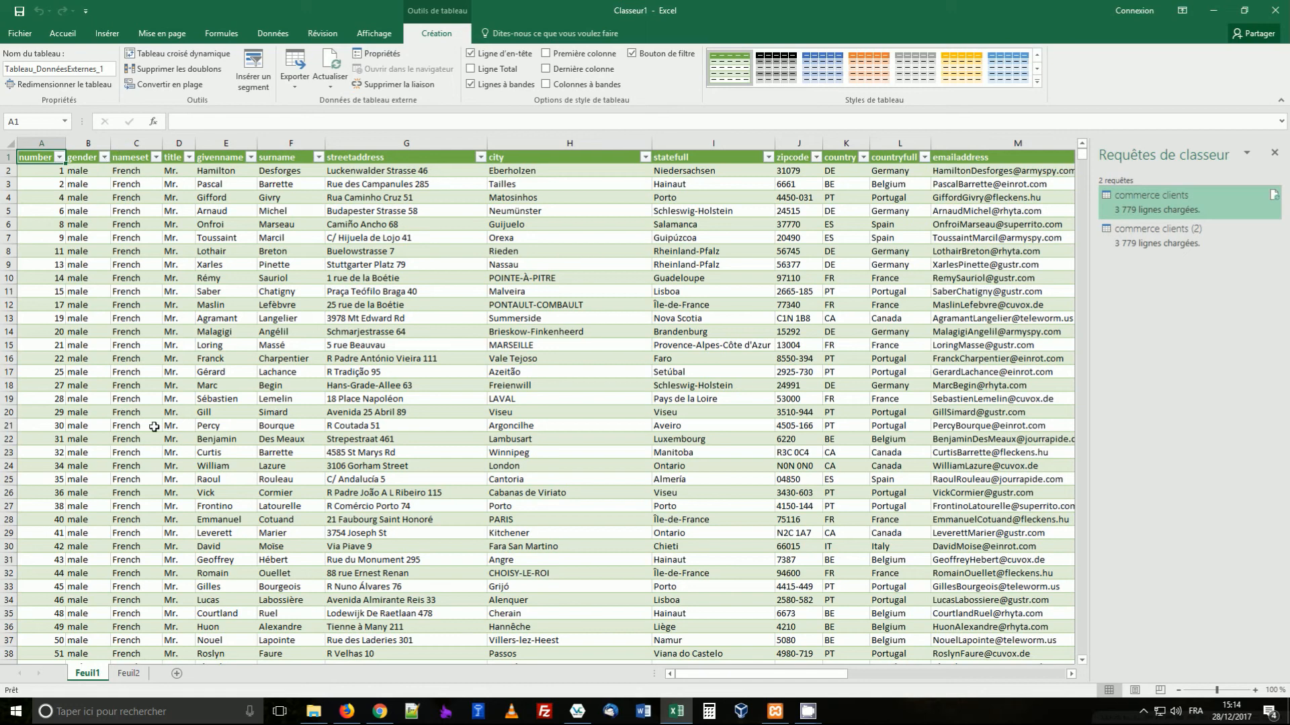
- Reopen the query behind the Feuil2 table for editing and include female again in the gender filter
{"action": "left_click", "coordinate": [130, 674]}
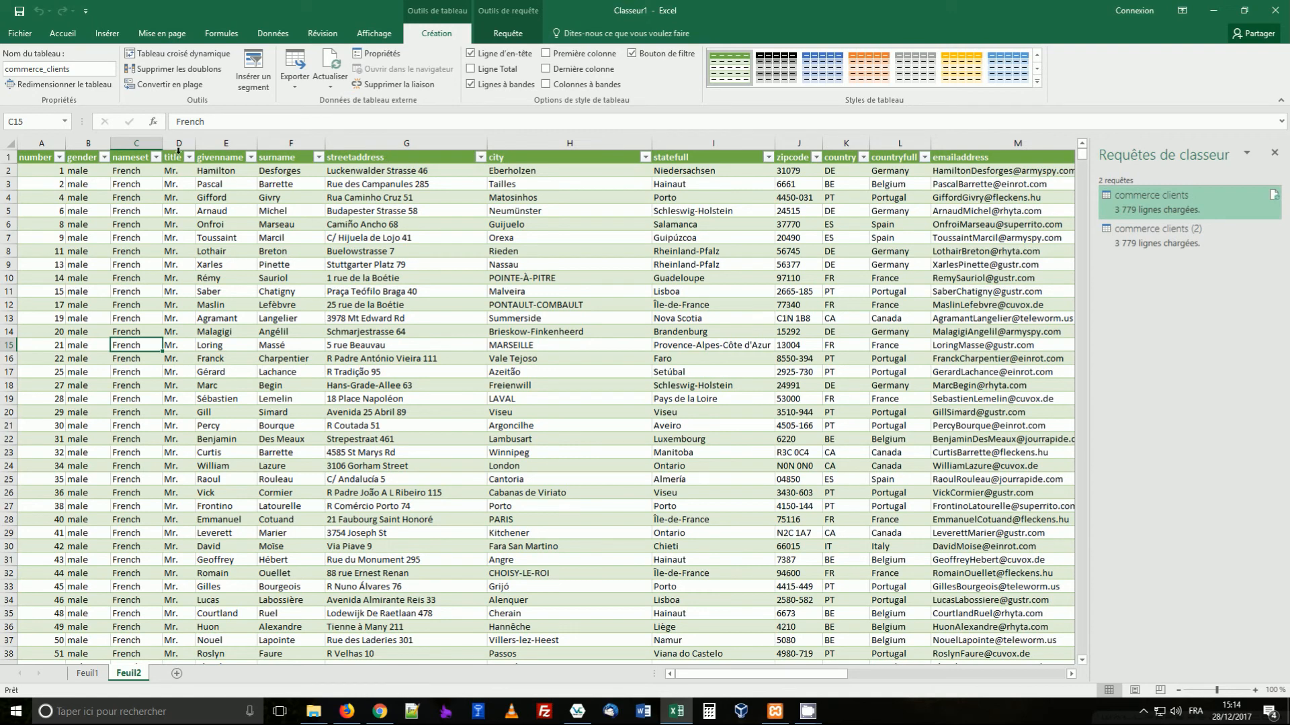
{"action": "left_click", "coordinate": [511, 36]}
{"action": "left_click", "coordinate": [18, 67]}
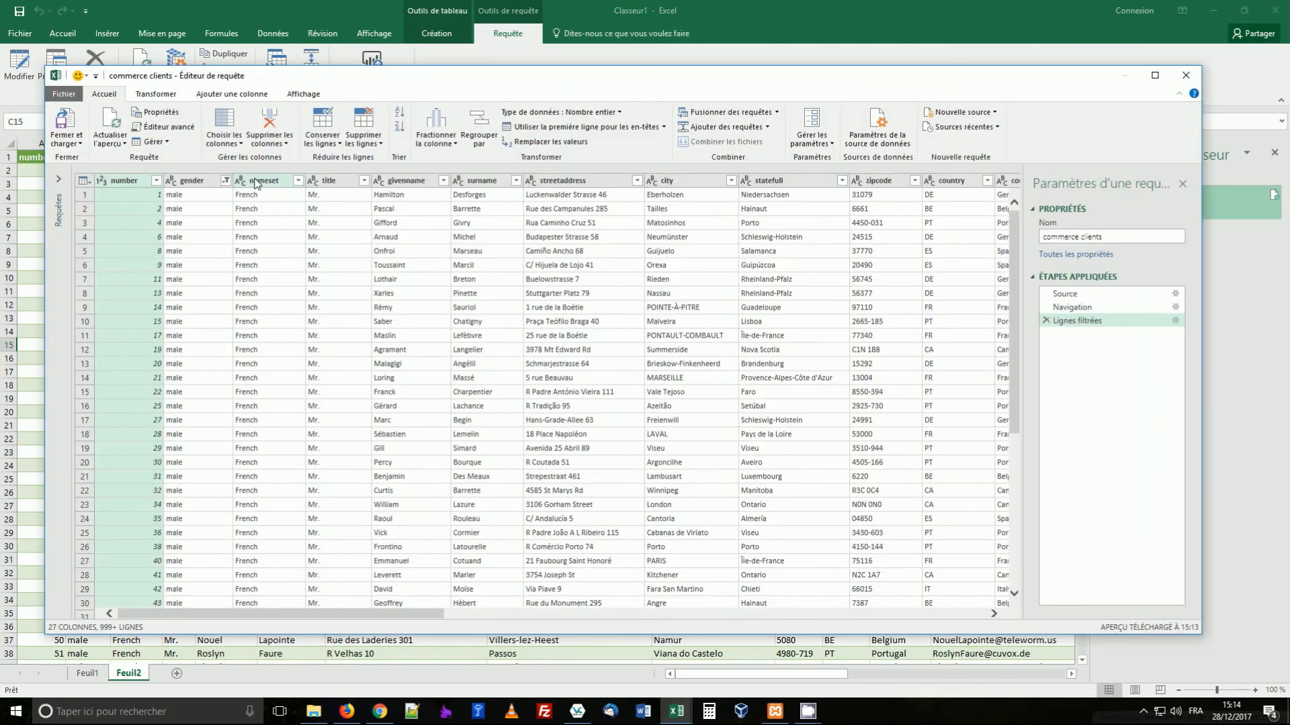
{"action": "left_click", "coordinate": [226, 180]}
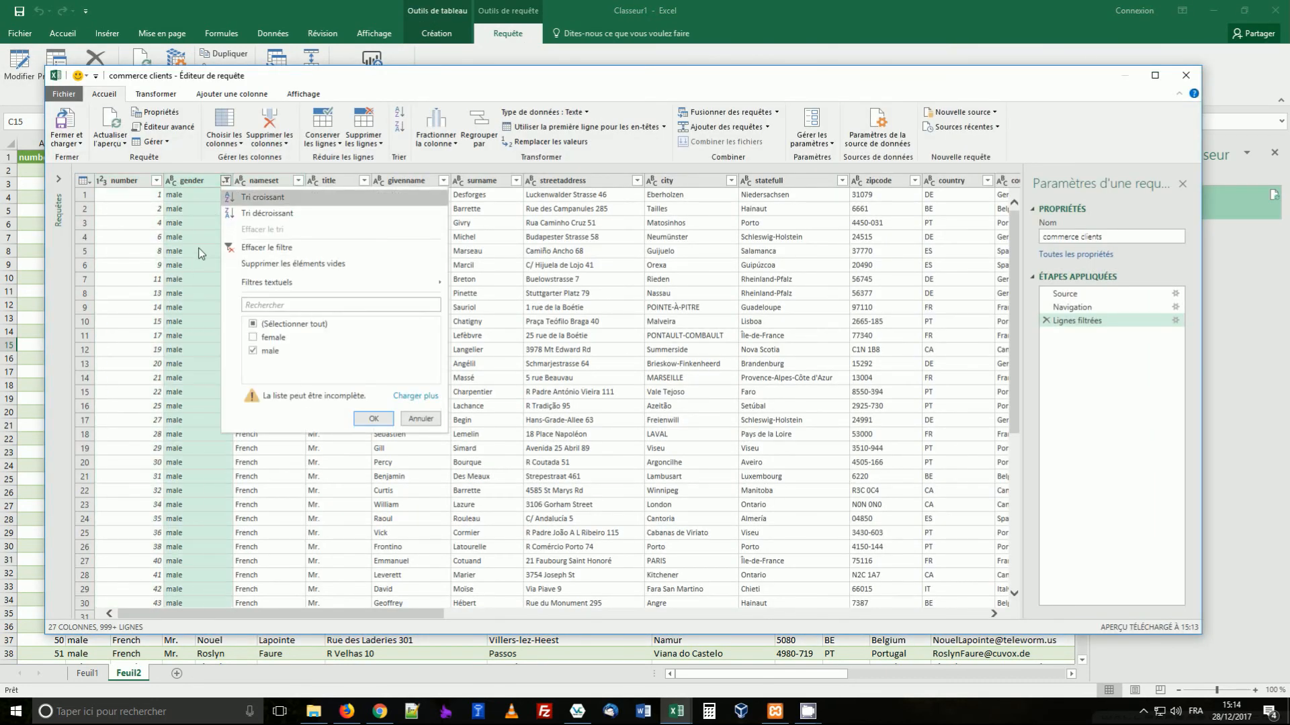
{"action": "left_click", "coordinate": [262, 337]}
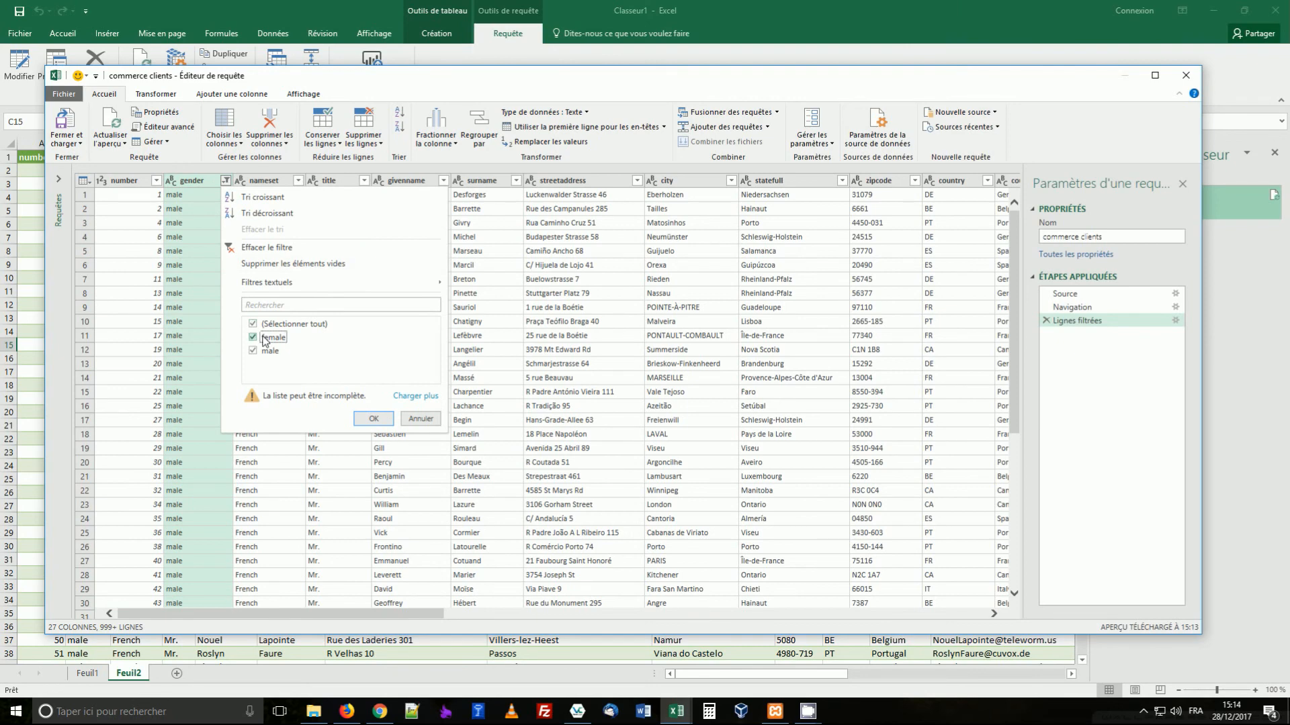
{"action": "left_click", "coordinate": [374, 419]}
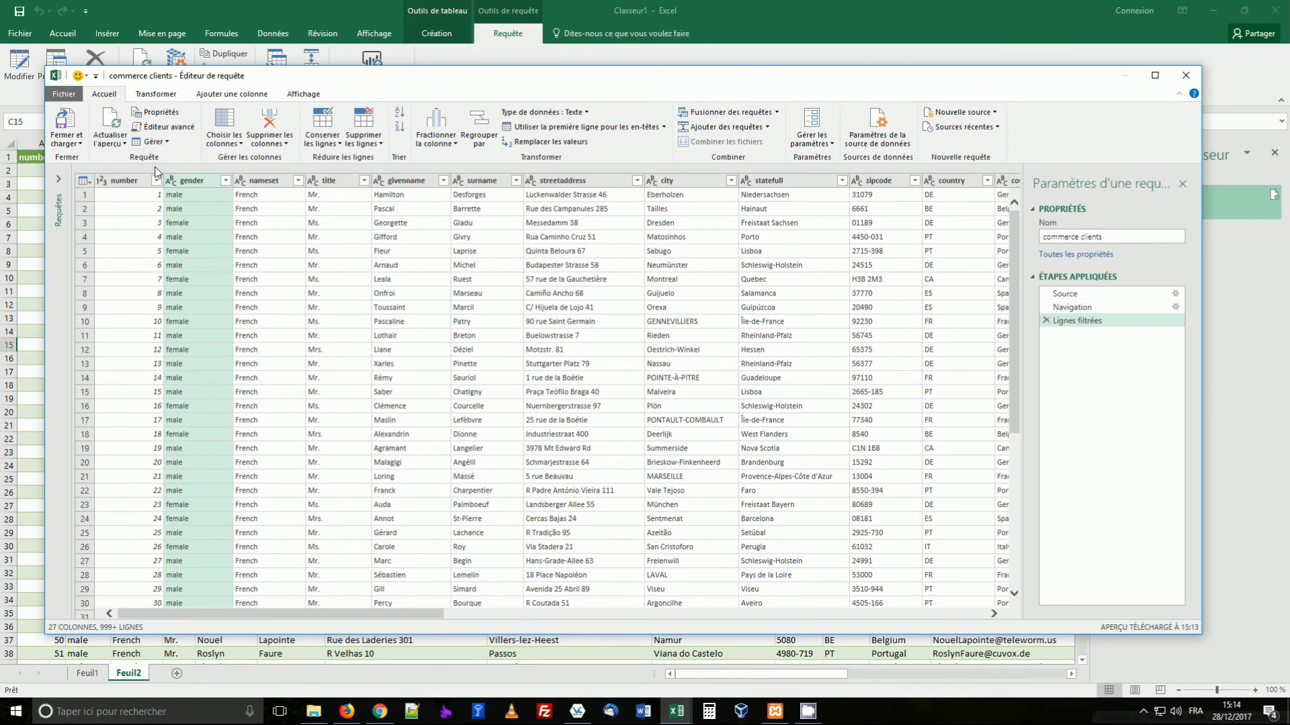
- Close the query editor, load the modified query back into Feuil2, and check the gender column
{"action": "left_click", "coordinate": [80, 144]}
{"action": "left_click", "coordinate": [85, 159]}
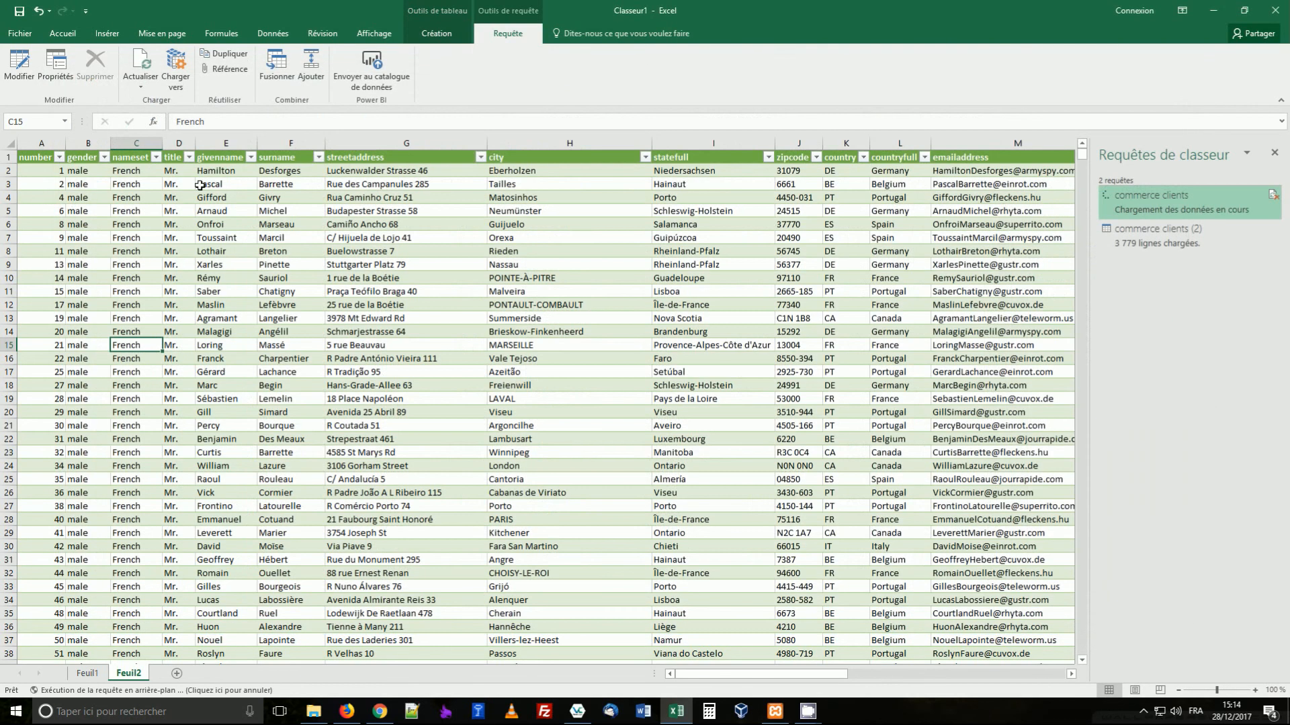
{"action": "left_click_drag", "start_coordinate": [80, 172], "coordinate": [88, 642]}
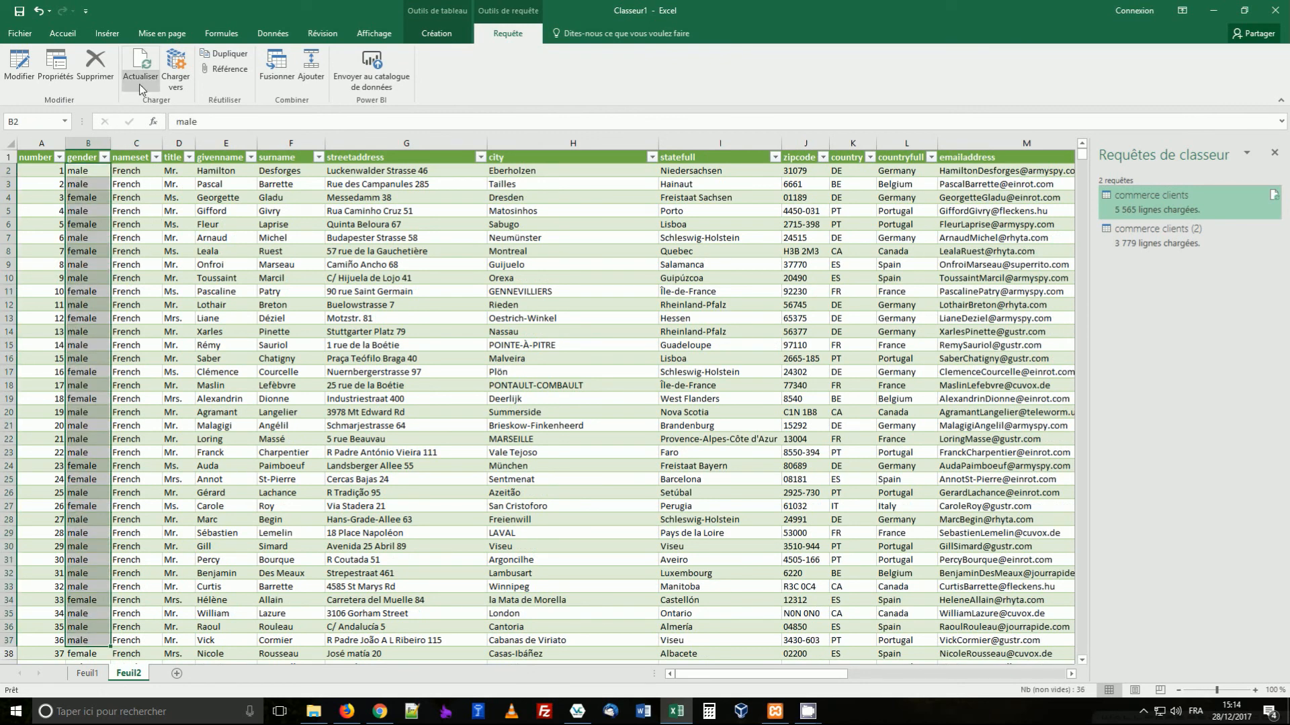